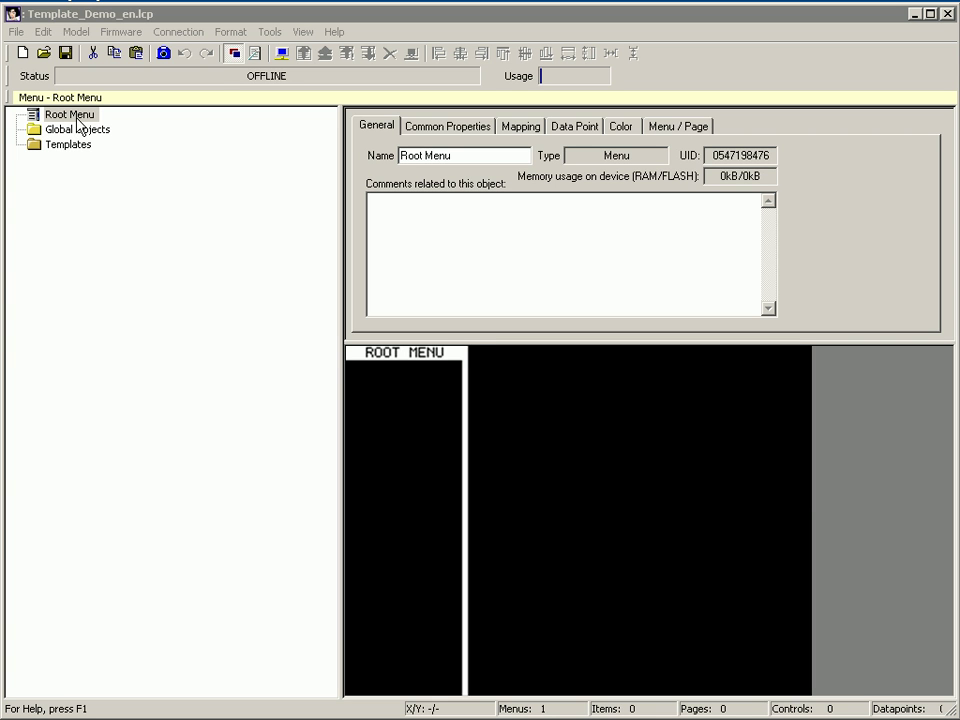
# - Add Menu Item 1 under the Root Menu
pyautogui.click(90, 116)
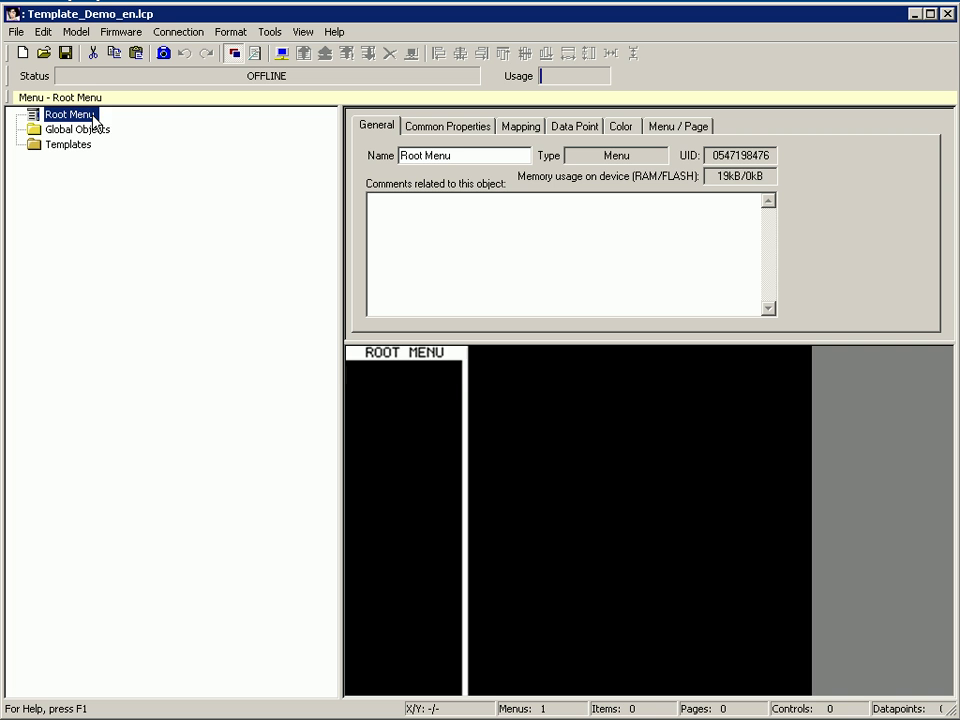
pyautogui.rightClick(95, 121)
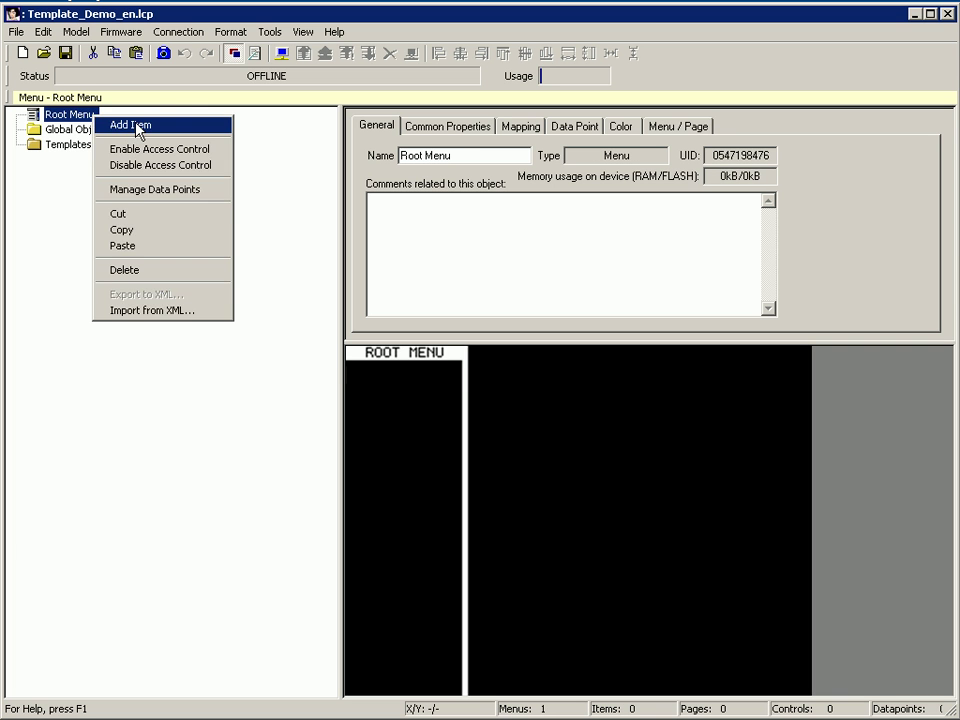
pyautogui.click(137, 127)
# - Add three pages, Page 1, Page 2 and Page 3, to Menu Item 1
pyautogui.rightClick(110, 135)
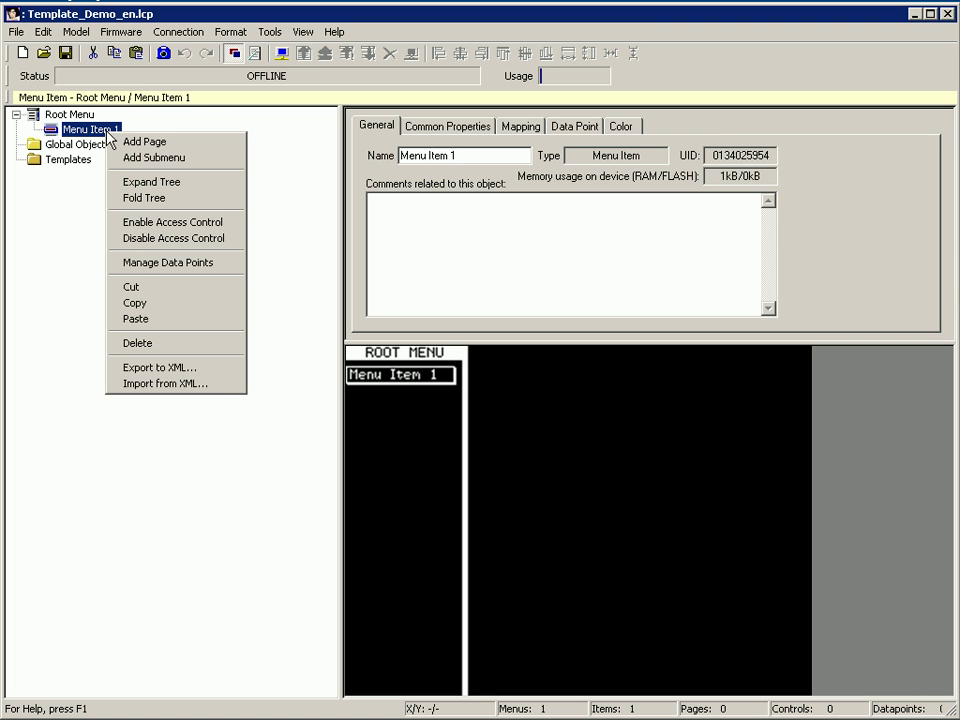
pyautogui.click(135, 143)
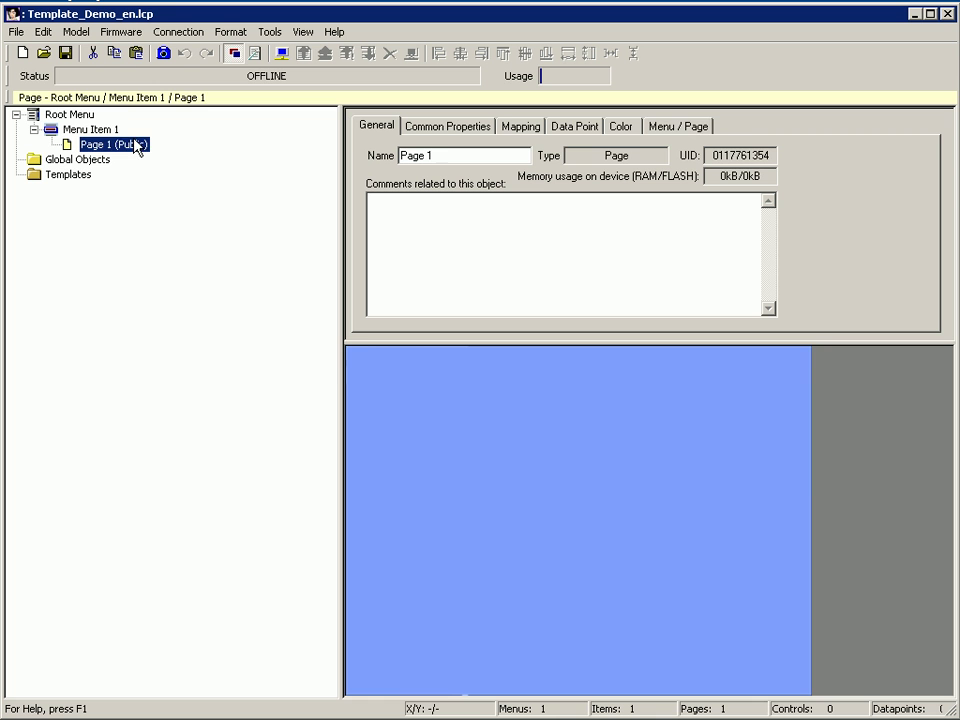
pyautogui.click(116, 131)
pyautogui.rightClick(117, 130)
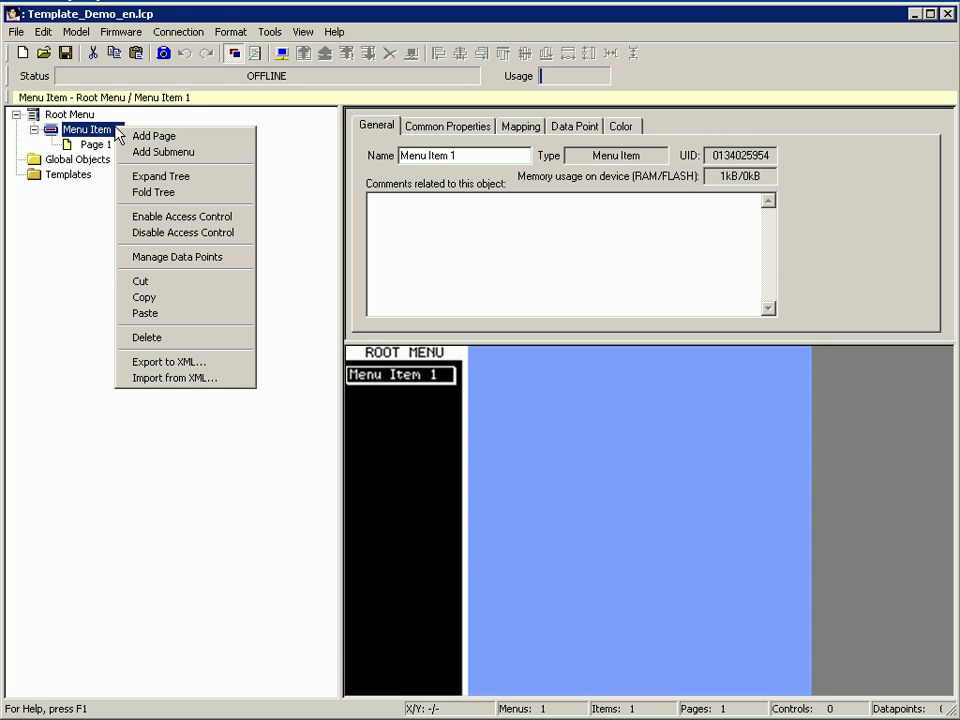
pyautogui.click(146, 137)
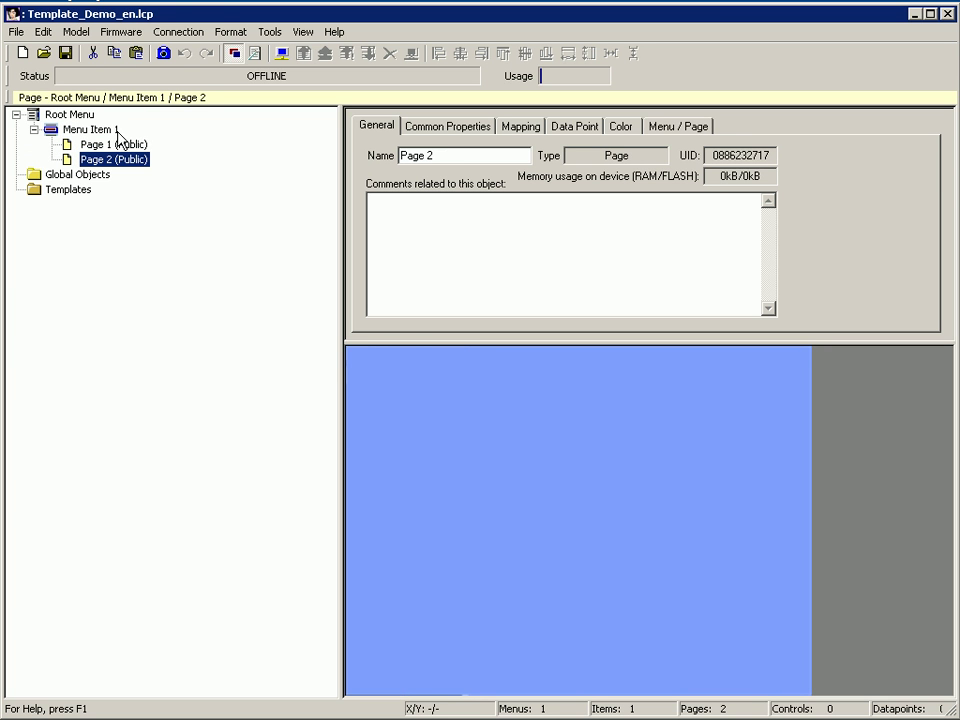
pyautogui.click(114, 130)
pyautogui.rightClick(114, 130)
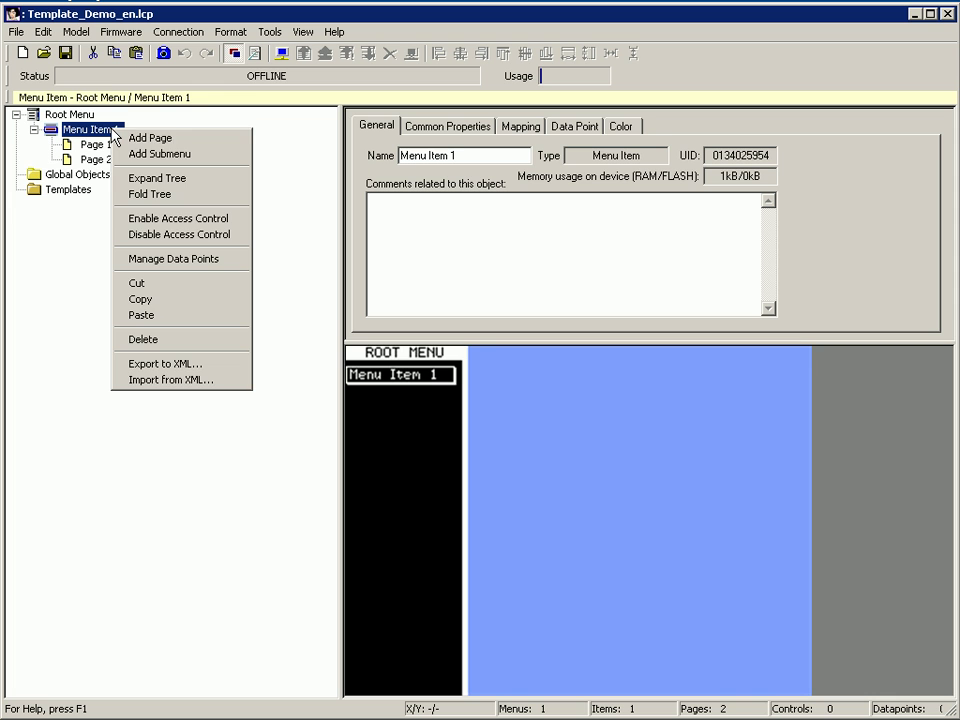
pyautogui.click(146, 138)
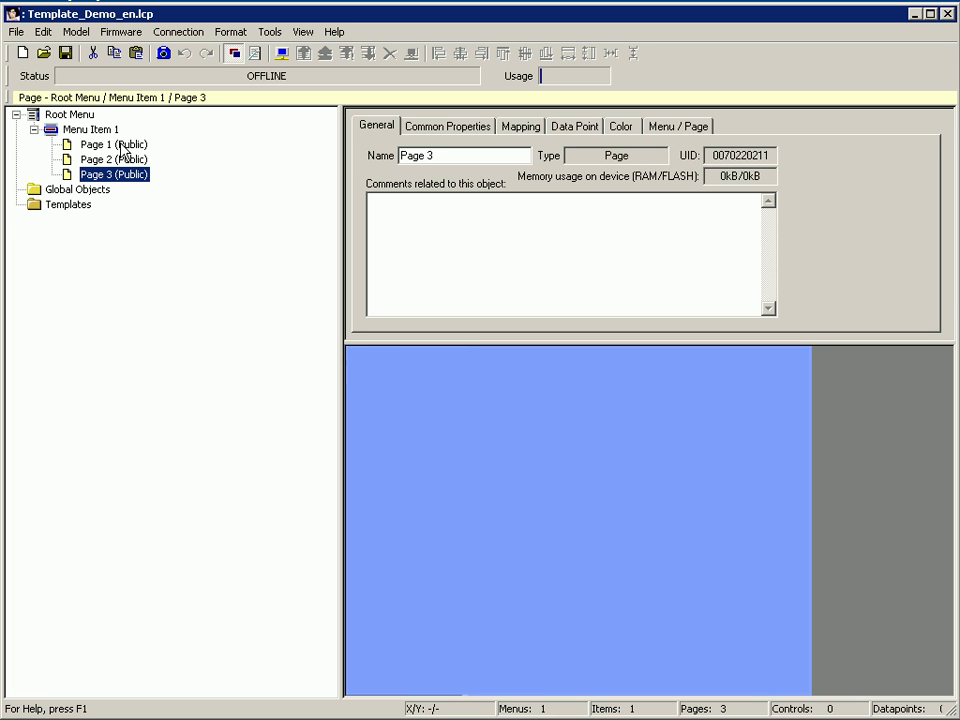
# - Change 'Page' to 'Room' in the names of Page 1, Page 2 and Page 3
pyautogui.click(113, 144)
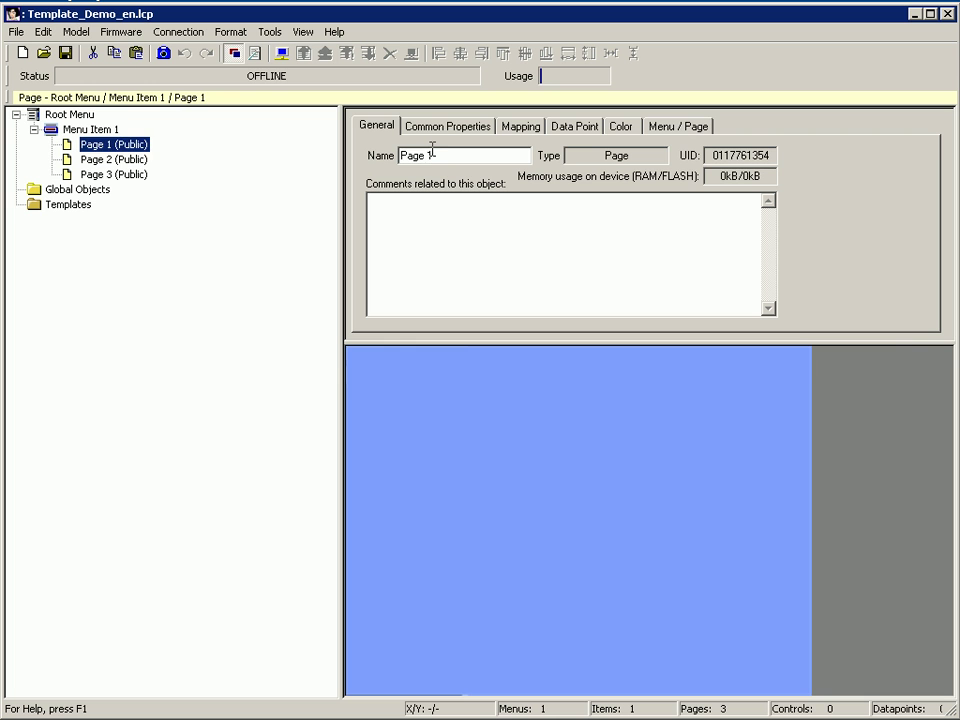
pyautogui.moveTo(429, 155); pyautogui.dragTo(401, 155)
pyautogui.write('Room')
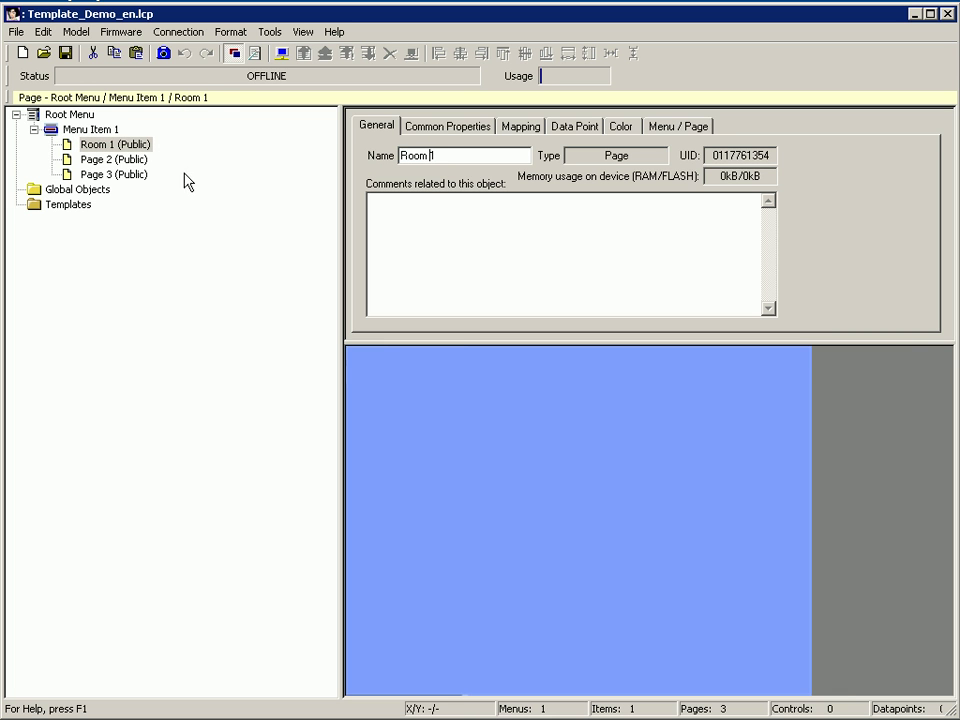
pyautogui.click(138, 159)
pyautogui.click(423, 155)
pyautogui.press('BackSpace')
pyautogui.press('BackSpace')
pyautogui.press('BackSpace')
pyautogui.press('BackSpace')
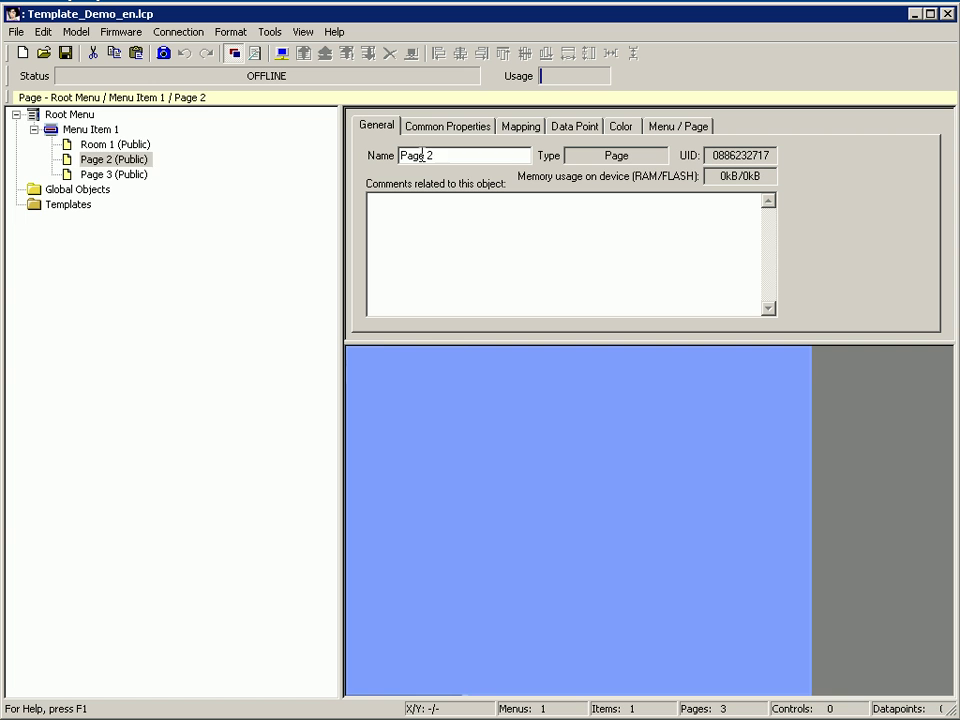
pyautogui.write('R')
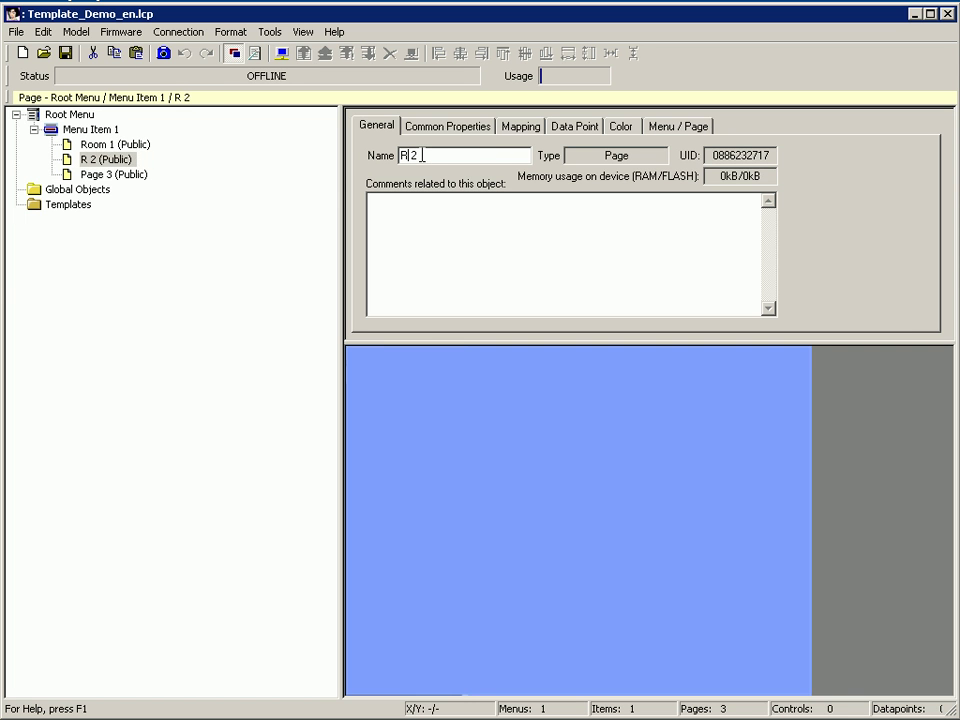
pyautogui.write('oom')
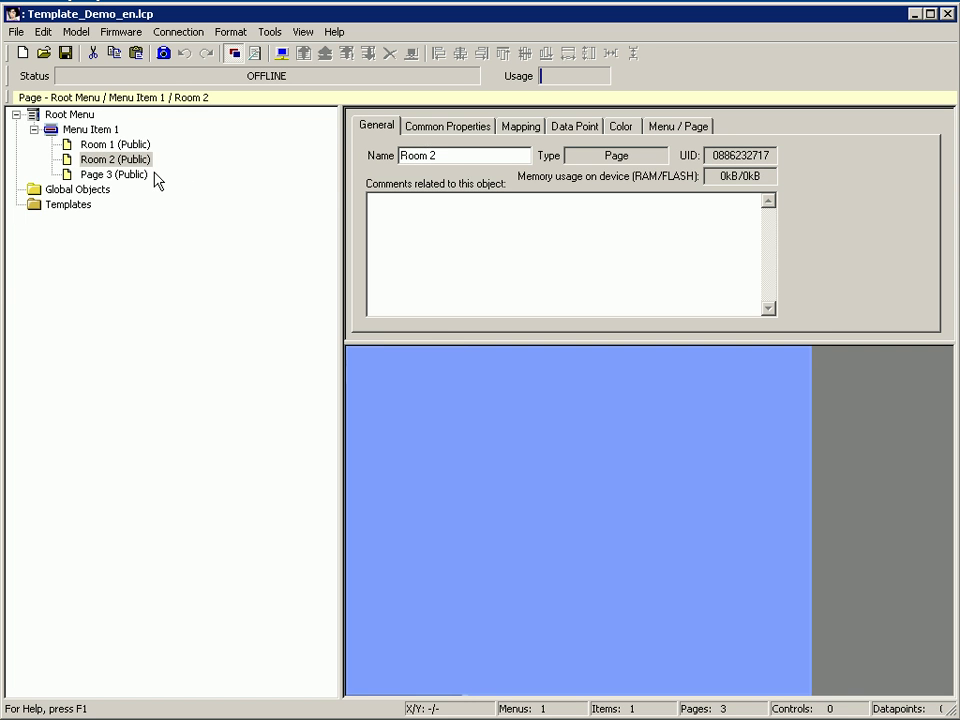
pyautogui.click(140, 174)
pyautogui.click(424, 155)
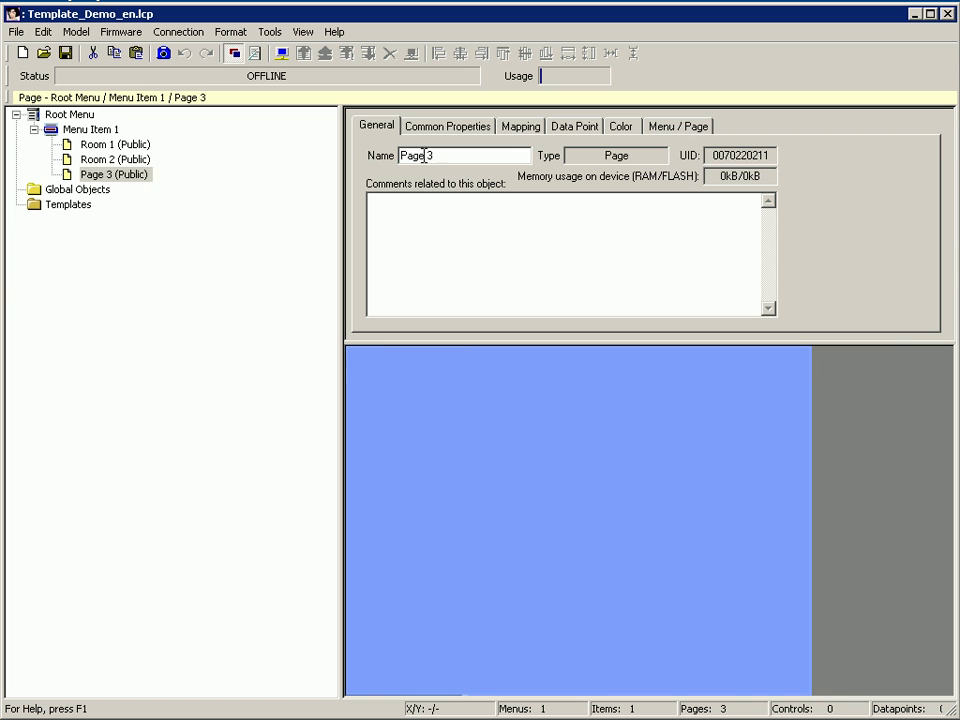
pyautogui.press('BackSpace')
pyautogui.press('BackSpace')
pyautogui.press('BackSpace')
pyautogui.press('BackSpace')
pyautogui.write('Roo')
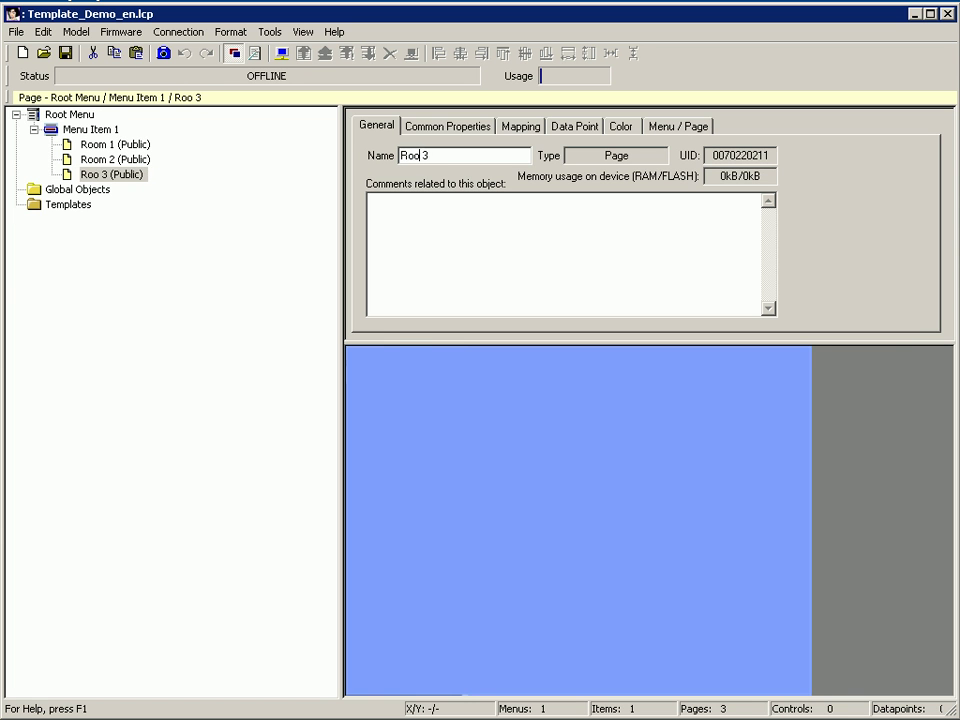
pyautogui.write('m')
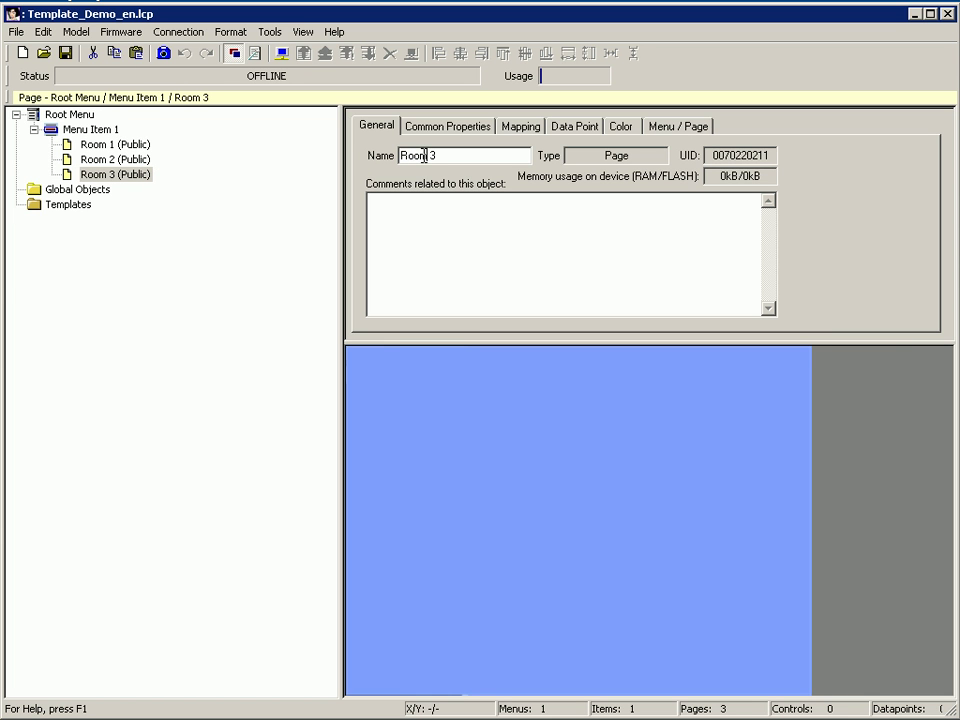
# - Add a template to the Templates folder and rename Template 1 to Header
pyautogui.click(86, 204)
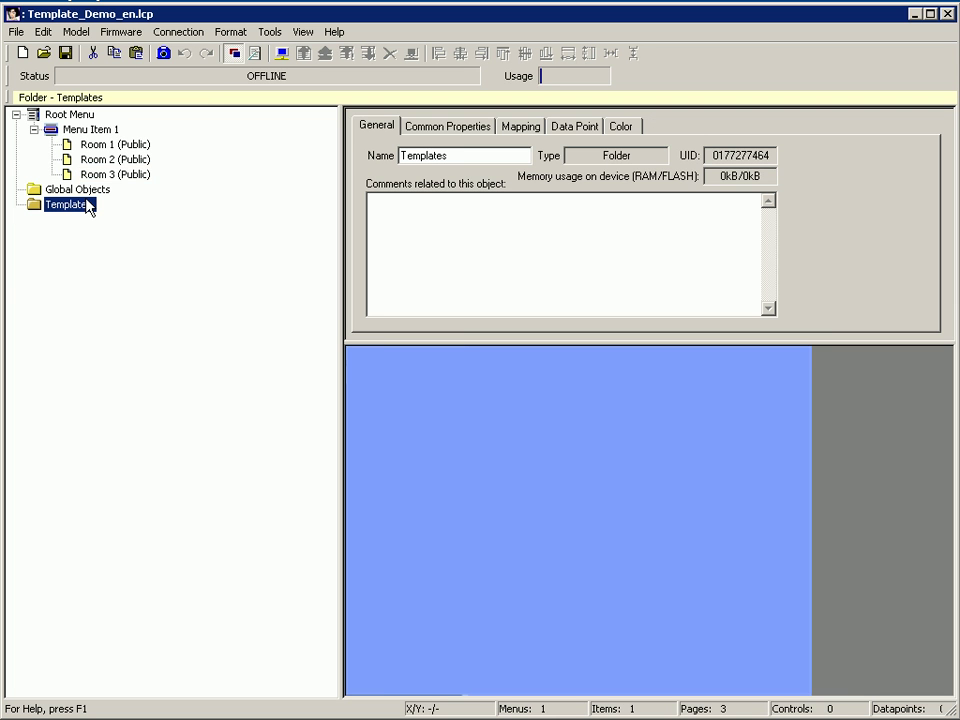
pyautogui.rightClick(88, 206)
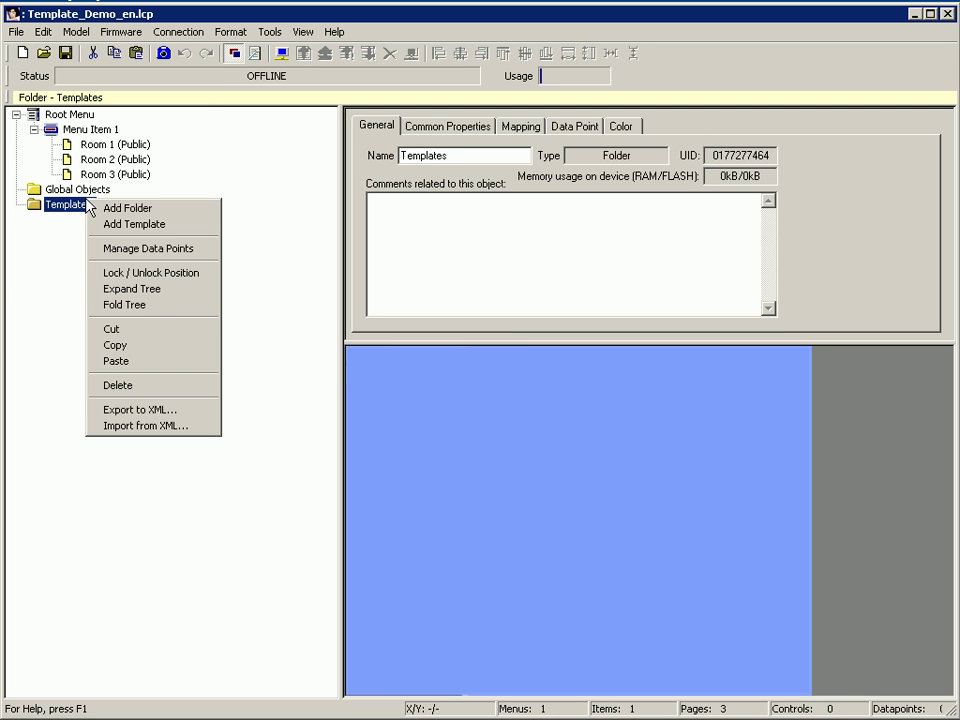
pyautogui.click(143, 225)
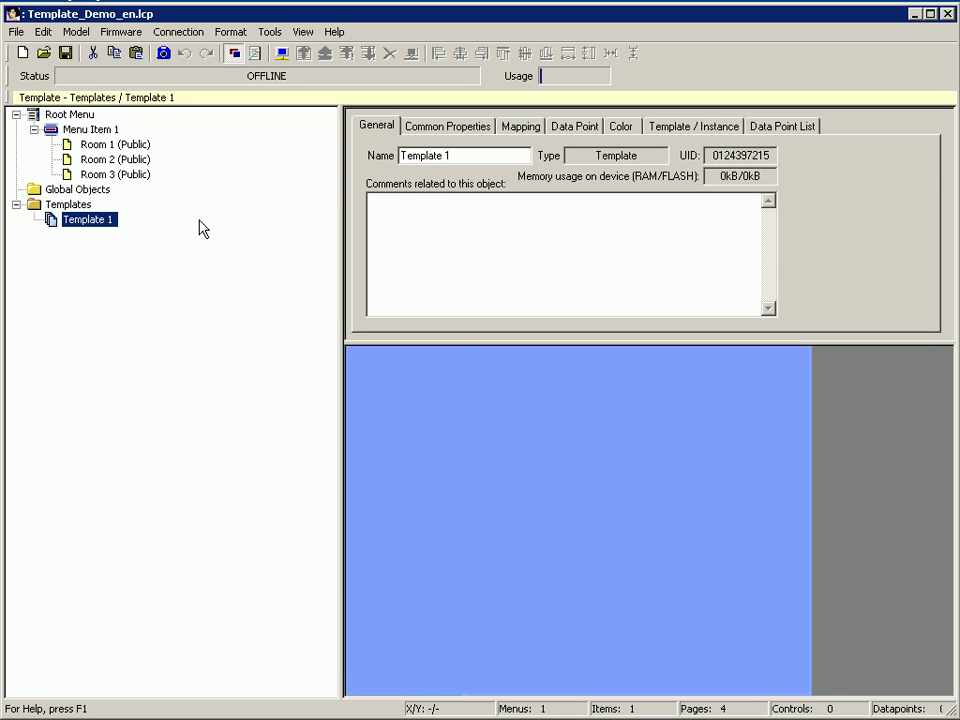
pyautogui.moveTo(453, 155); pyautogui.dragTo(375, 160)
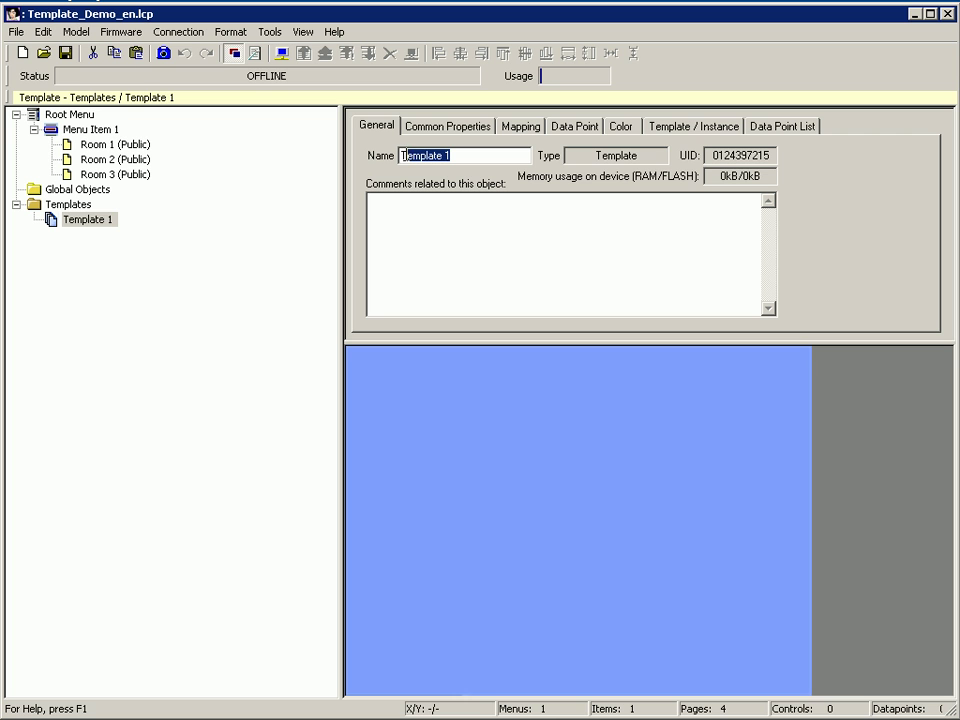
pyautogui.write('Header')
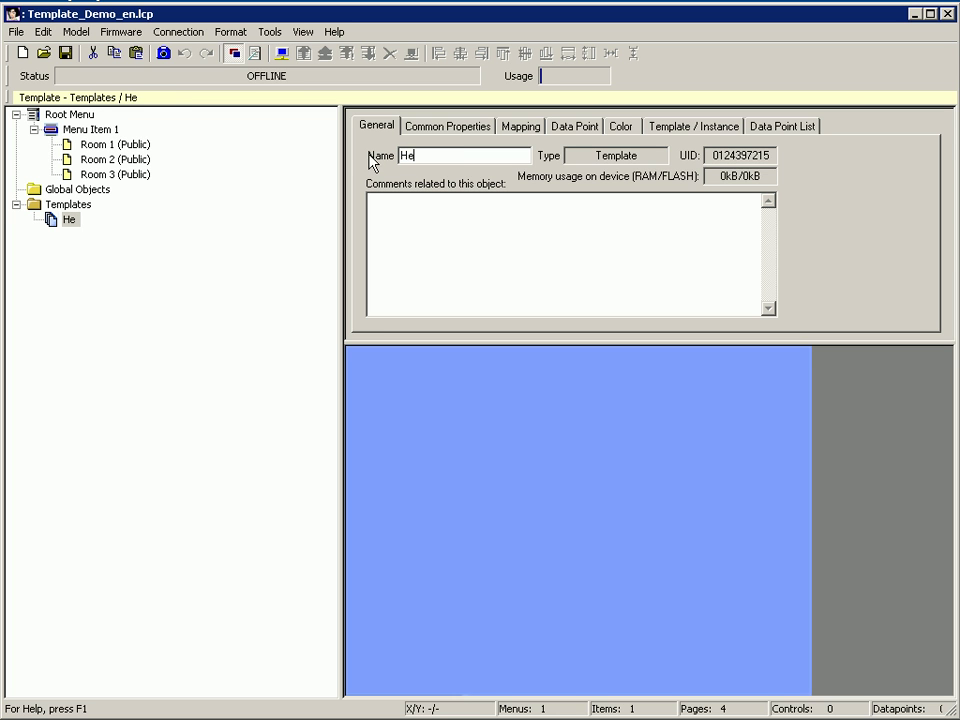
# - Add Bitmap 1 to Header showing the menue LOYTEC logo, placed at Left 0, Top 1
pyautogui.rightClick(79, 218)
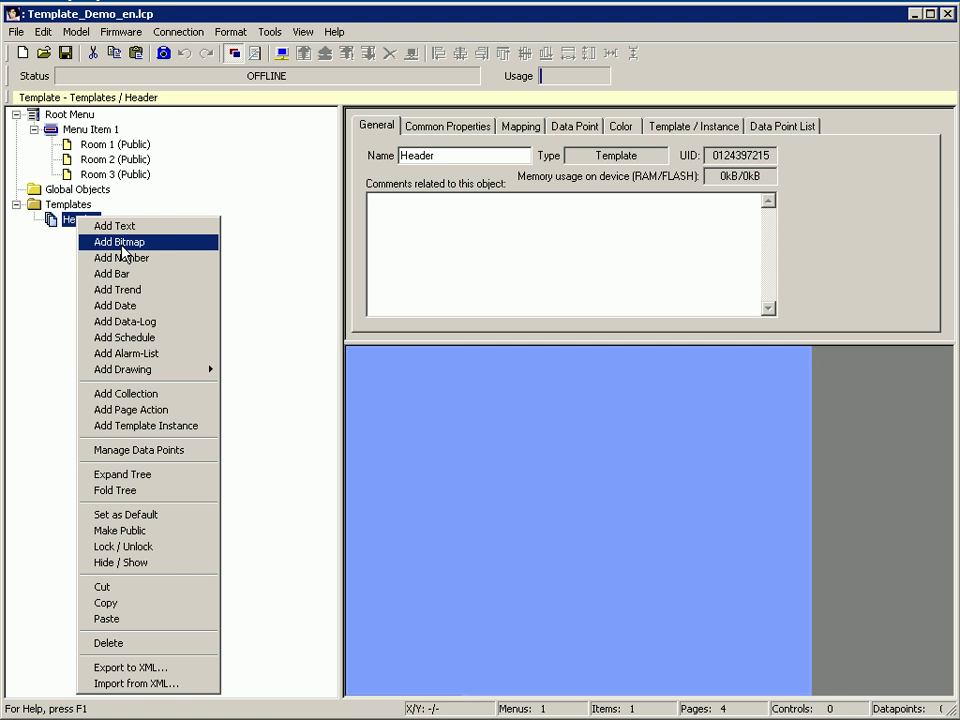
pyautogui.click(122, 243)
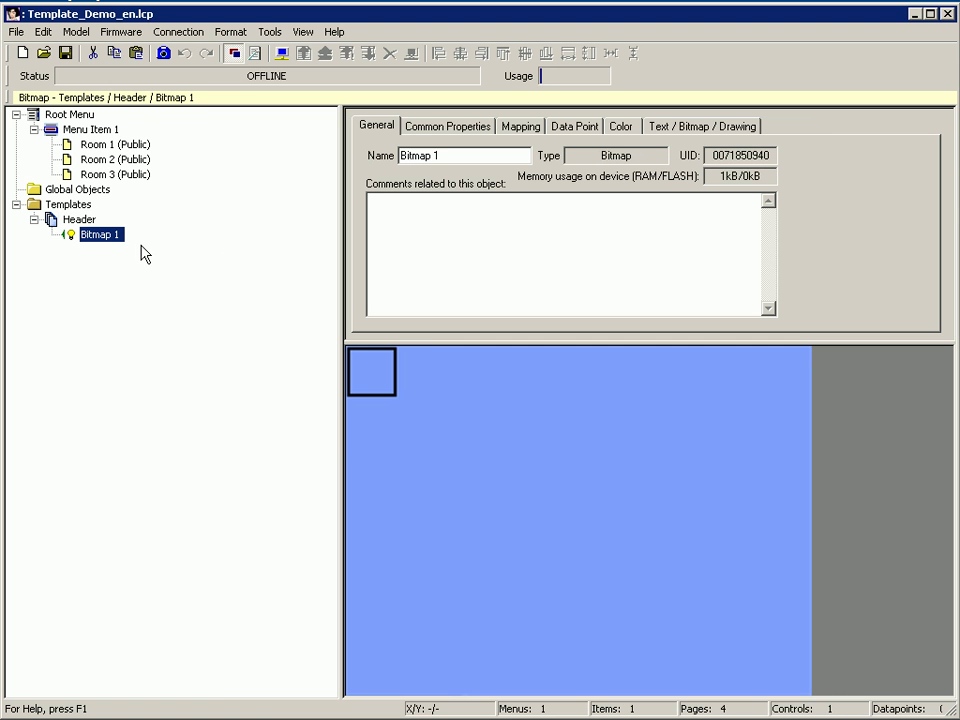
pyautogui.click(447, 131)
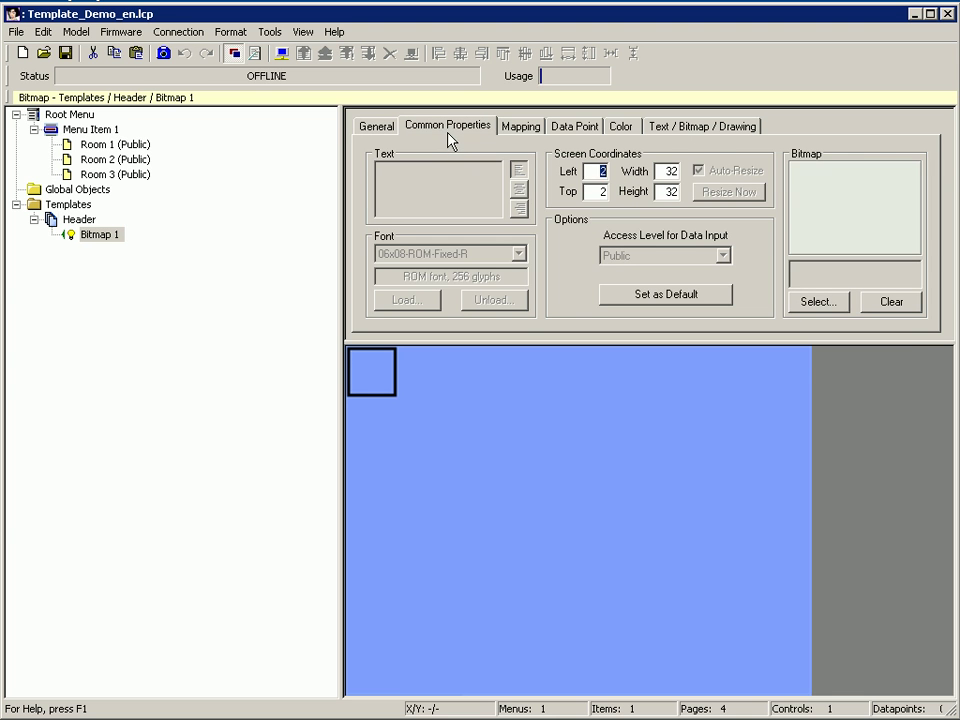
pyautogui.click(817, 302)
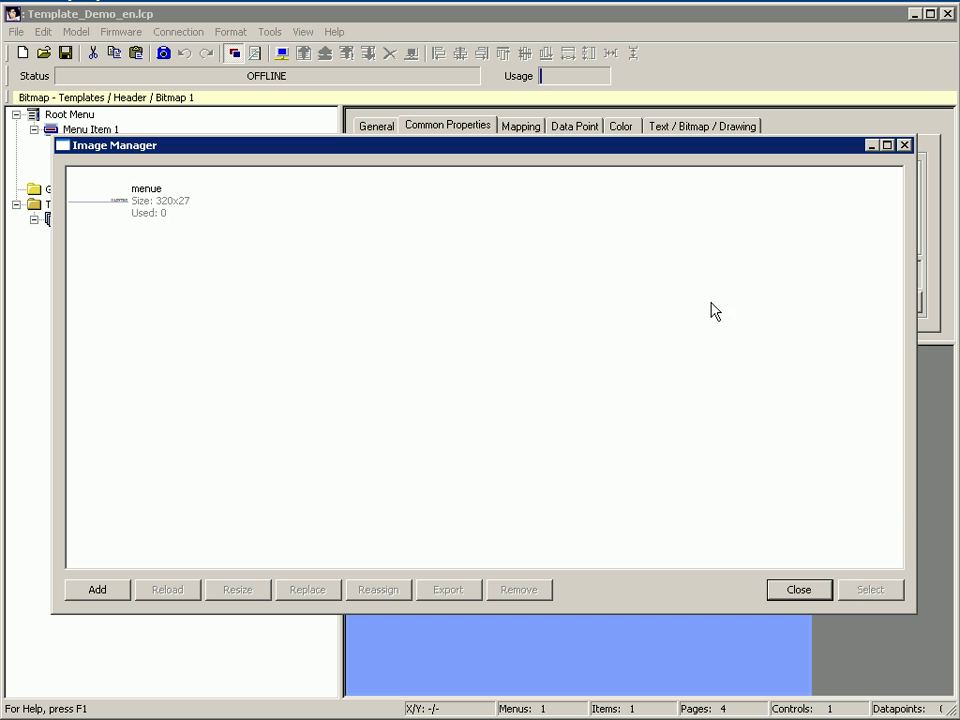
pyautogui.doubleClick(130, 210)
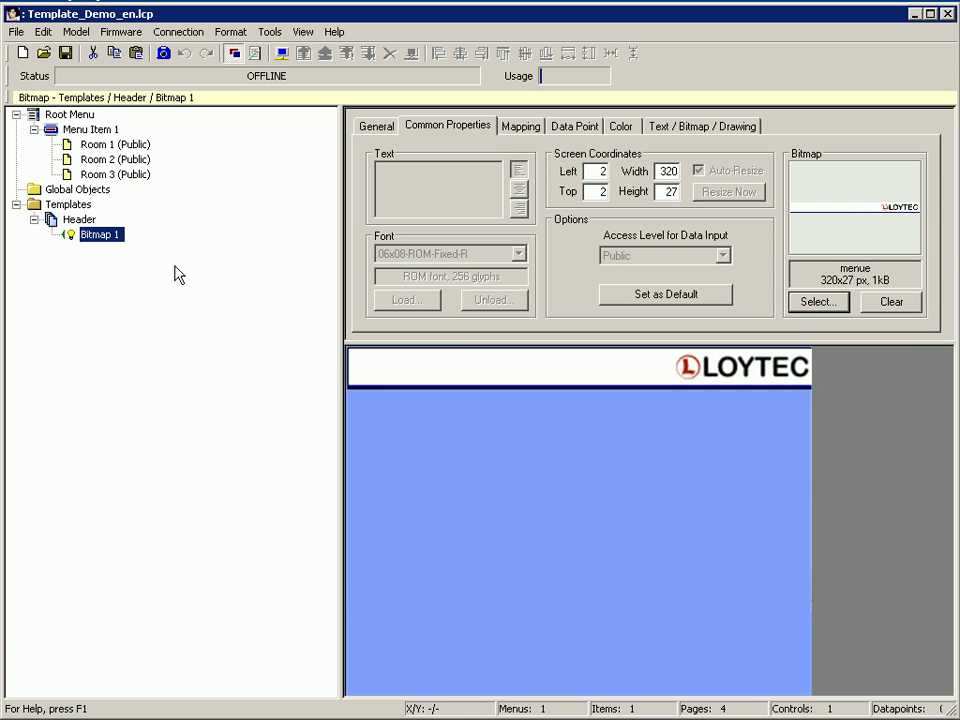
pyautogui.click(553, 371)
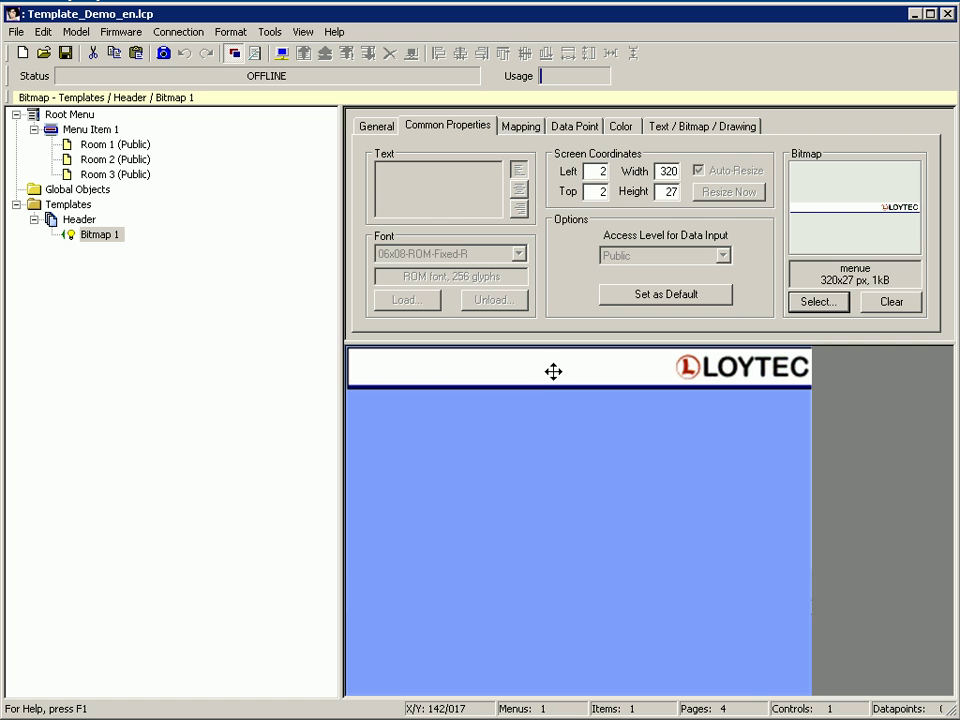
pyautogui.moveTo(553, 371); pyautogui.dragTo(550, 370)
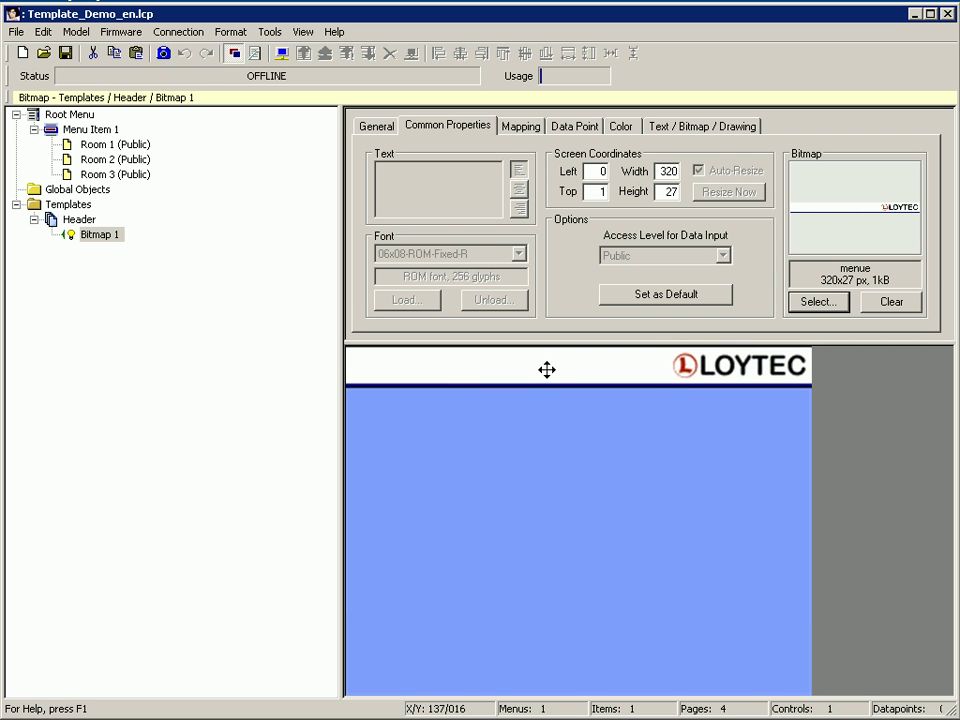
# - Add Date 1 to Header with navy text and transparent background, beside the logo
pyautogui.rightClick(78, 220)
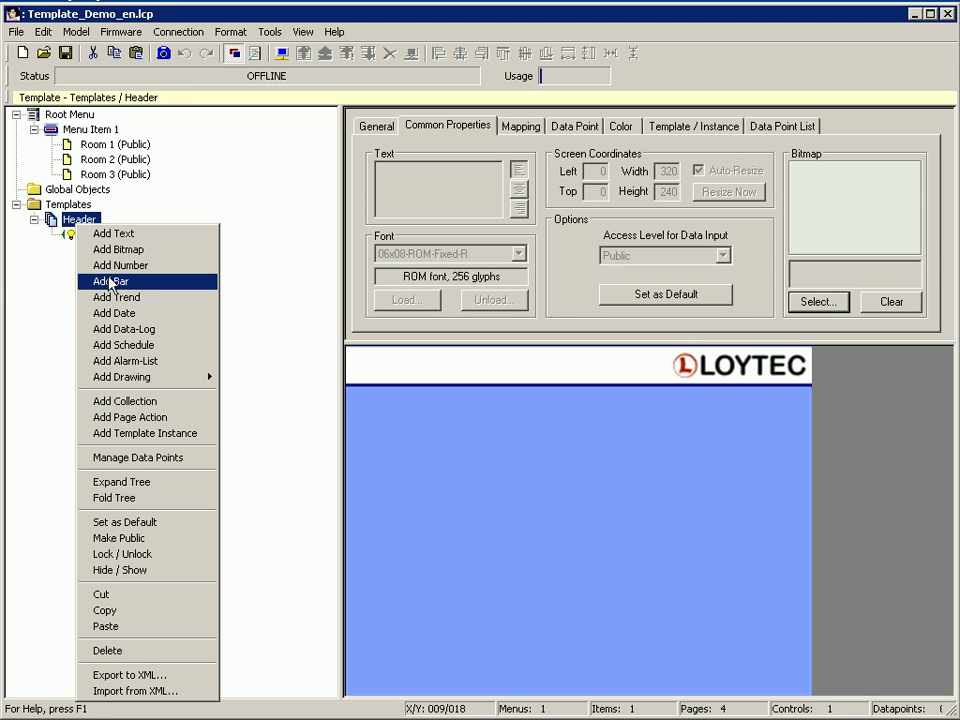
pyautogui.click(130, 318)
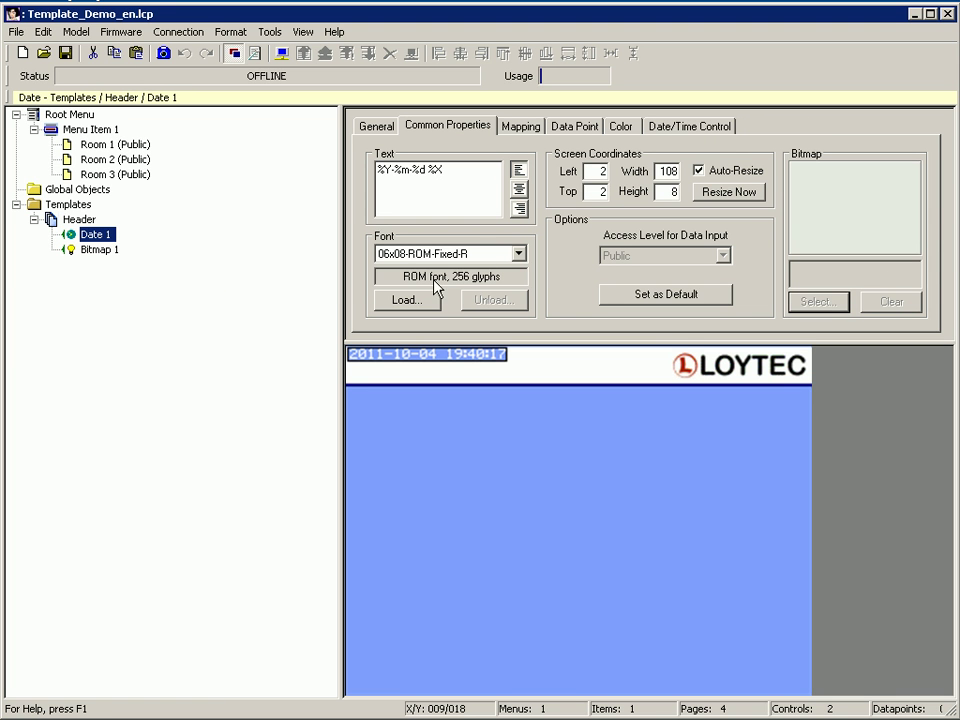
pyautogui.click(621, 130)
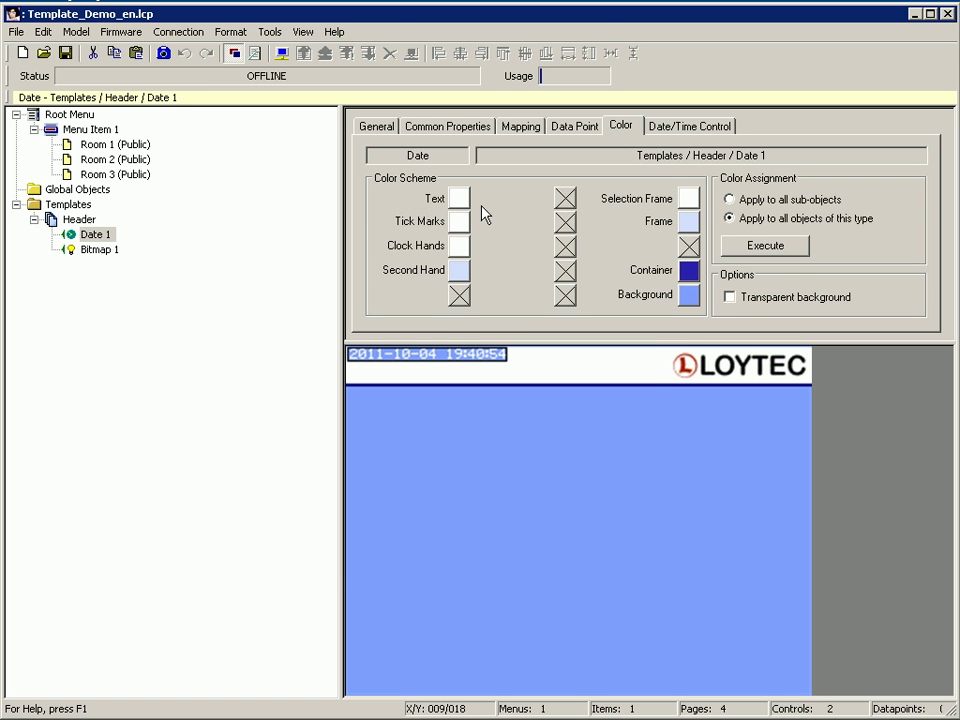
pyautogui.click(462, 198)
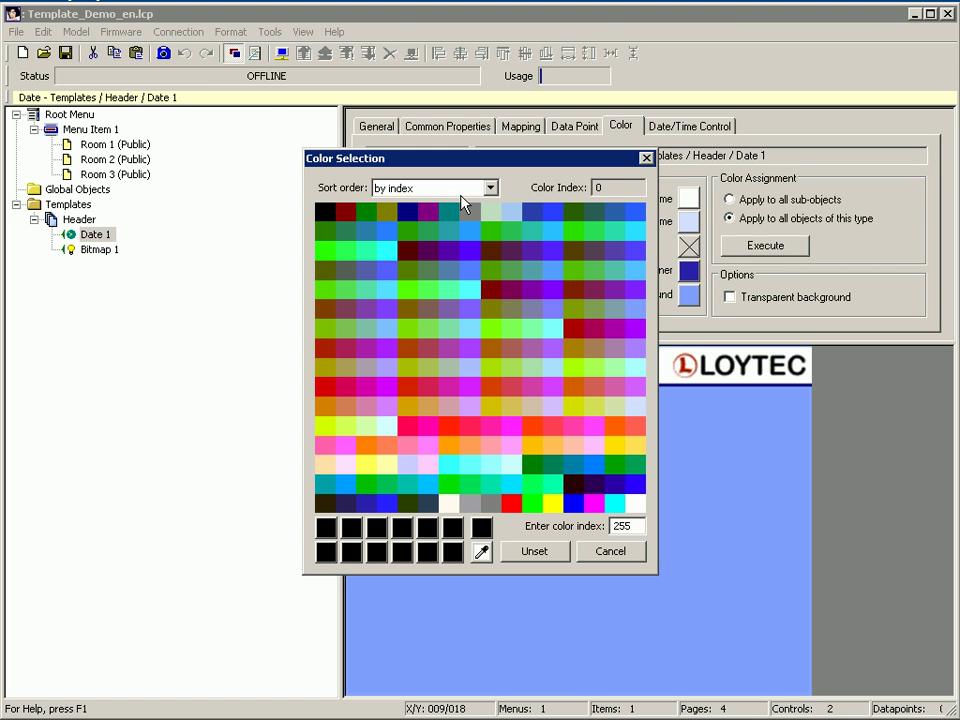
pyautogui.click(410, 214)
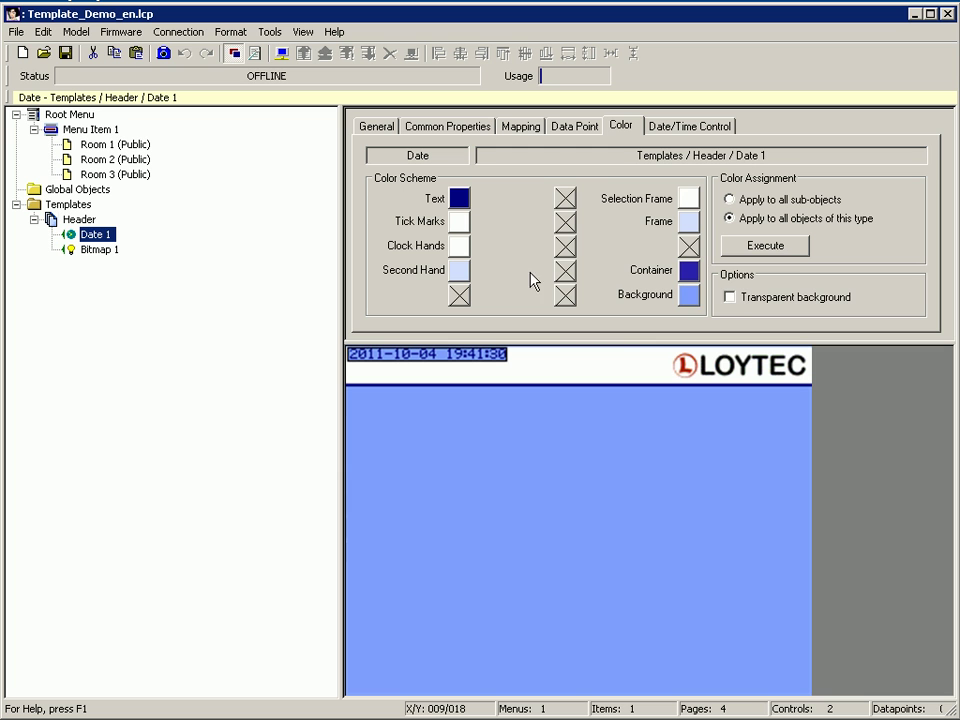
pyautogui.click(728, 297)
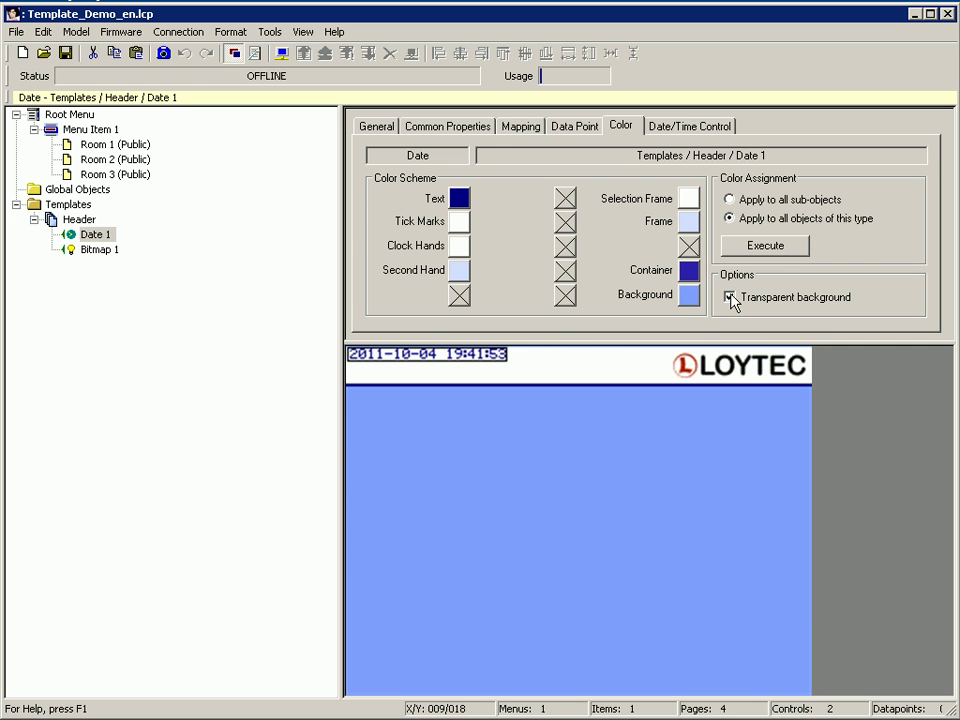
pyautogui.moveTo(423, 354); pyautogui.dragTo(583, 365)
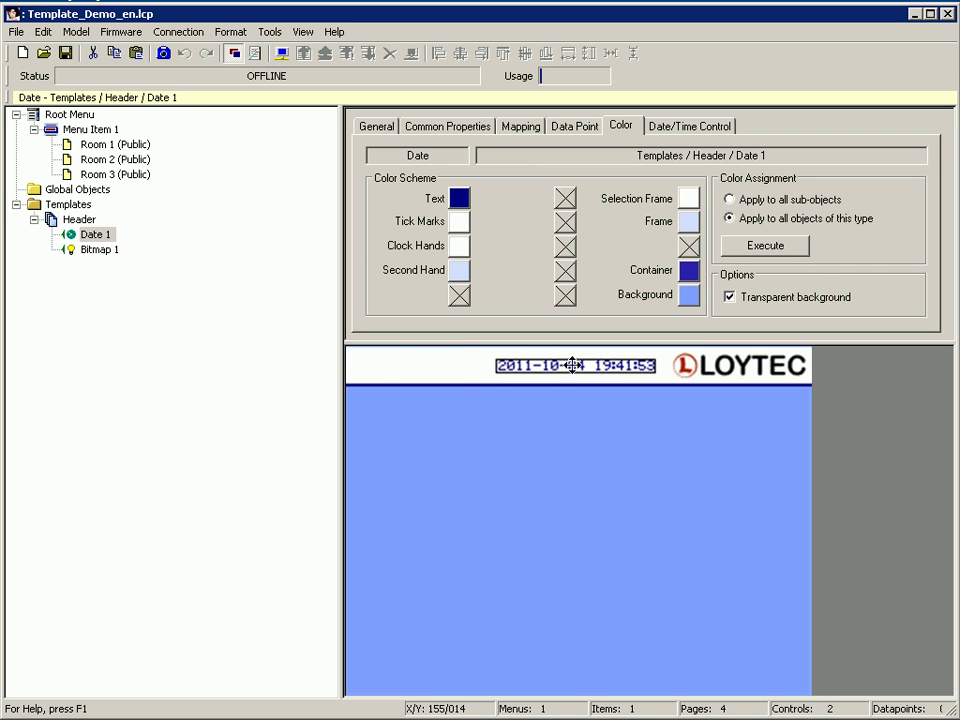
# - Bind Date 1 to the L-Vis System Time data point
pyautogui.rightClick(99, 241)
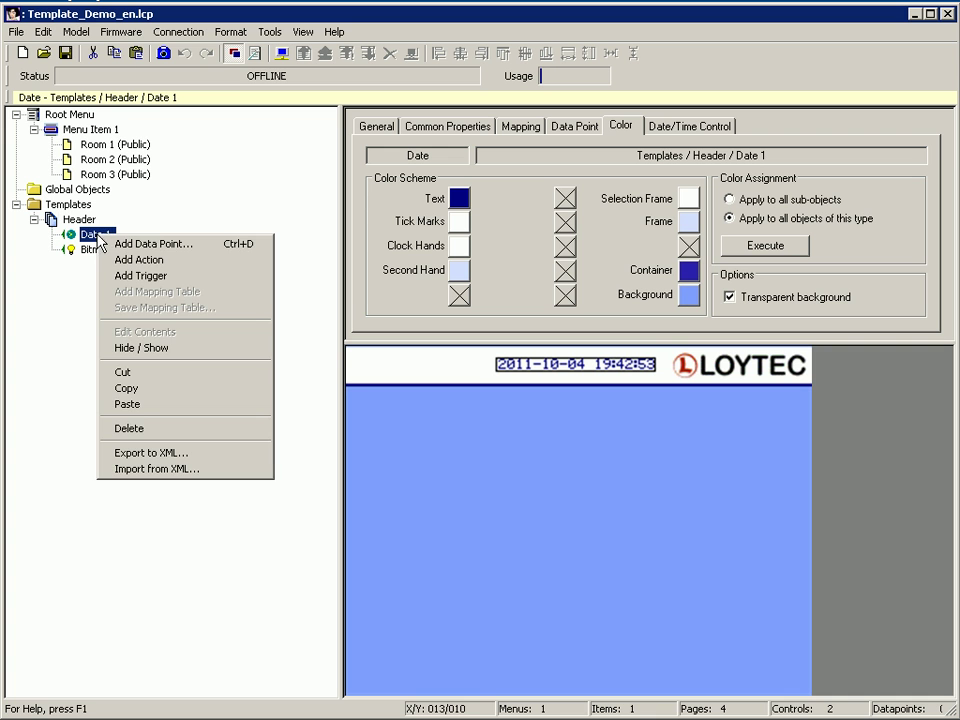
pyautogui.click(170, 244)
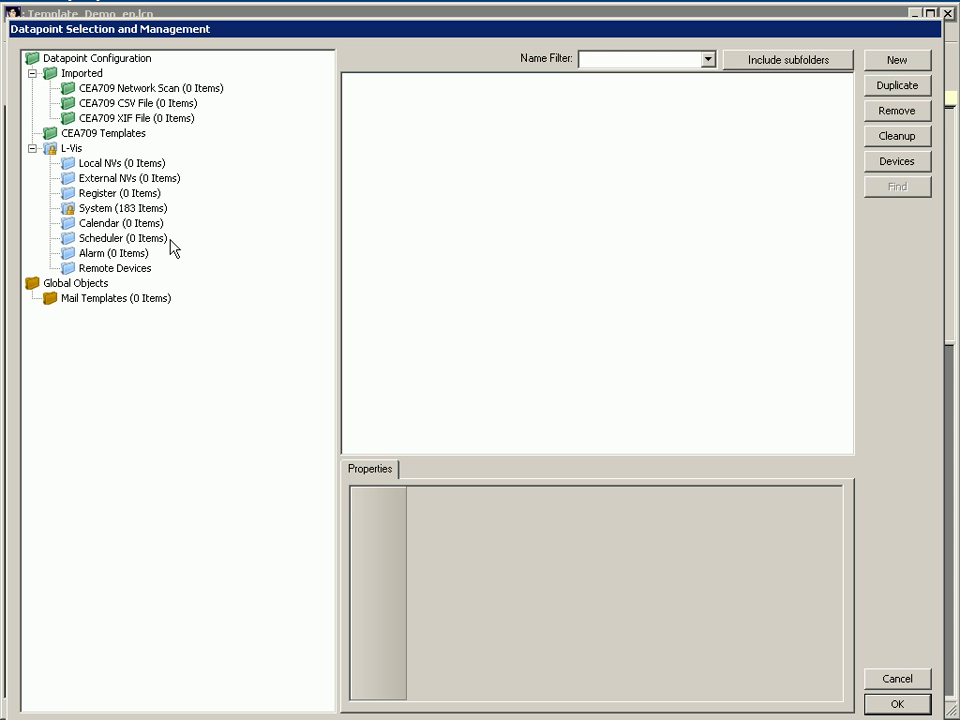
pyautogui.click(130, 208)
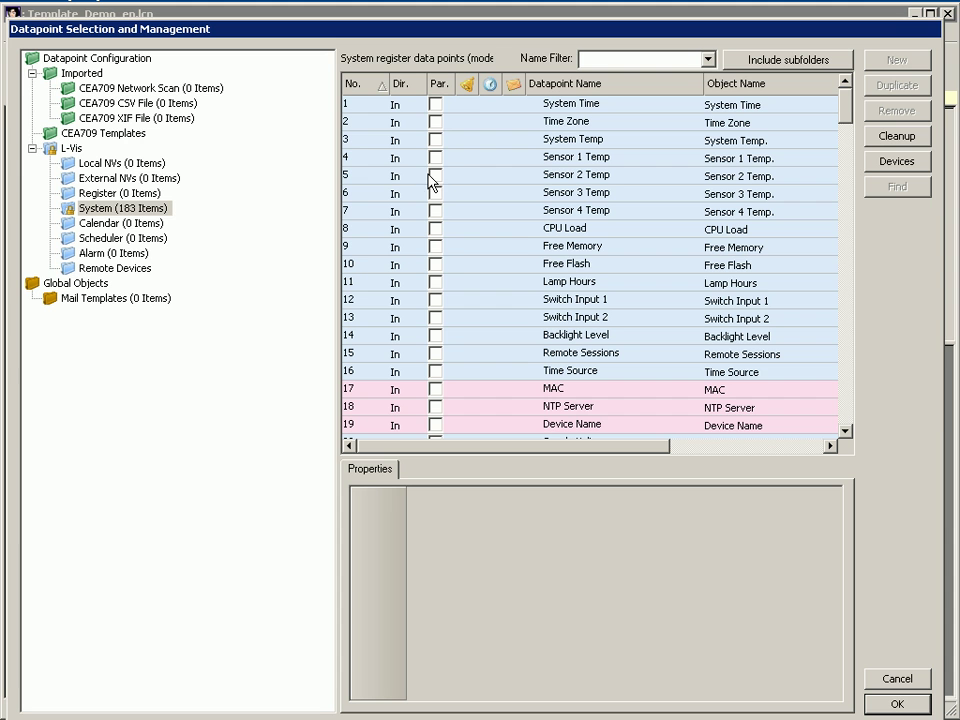
pyautogui.click(566, 106)
pyautogui.doubleClick(566, 106)
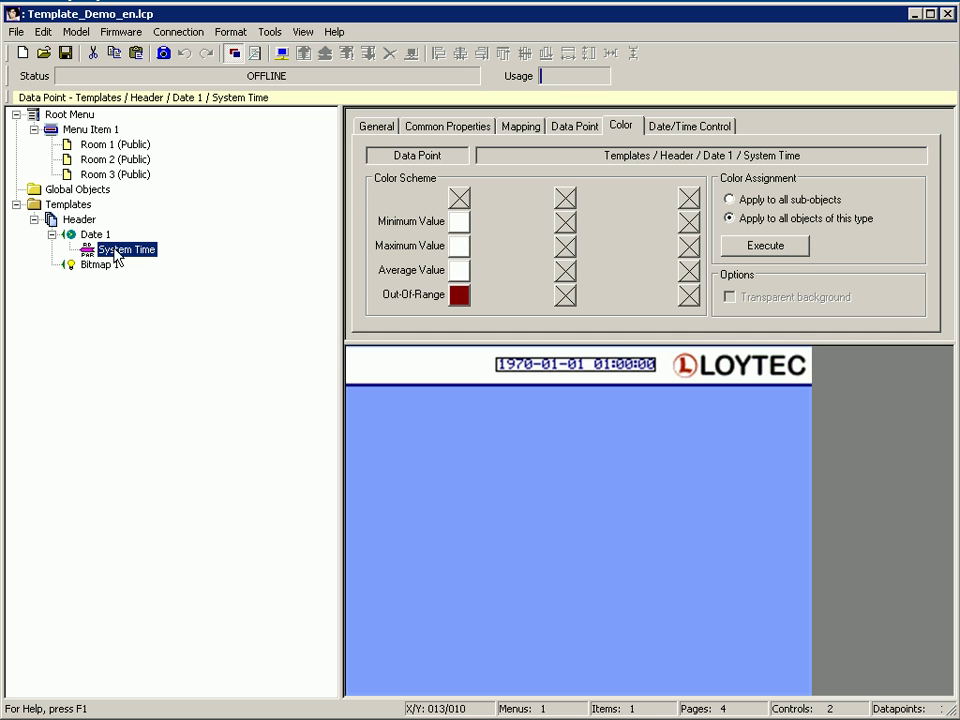
# - Drop Header template instances onto Room 1, Room 2 and Room 3, and expand each to verify
pyautogui.click(80, 220)
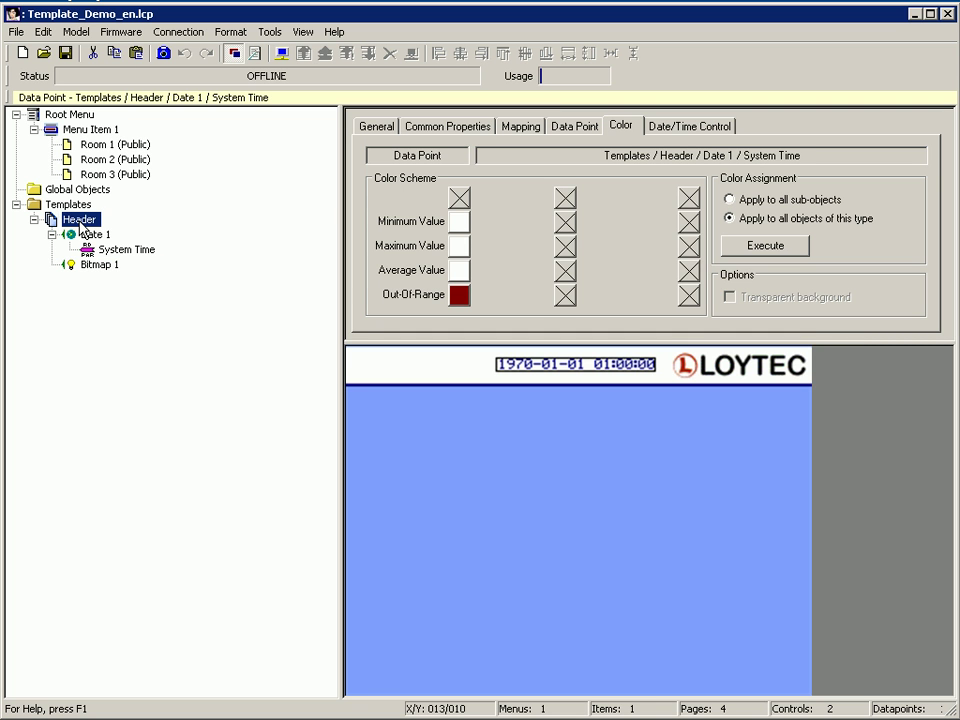
pyautogui.moveTo(80, 228); pyautogui.dragTo(100, 148)
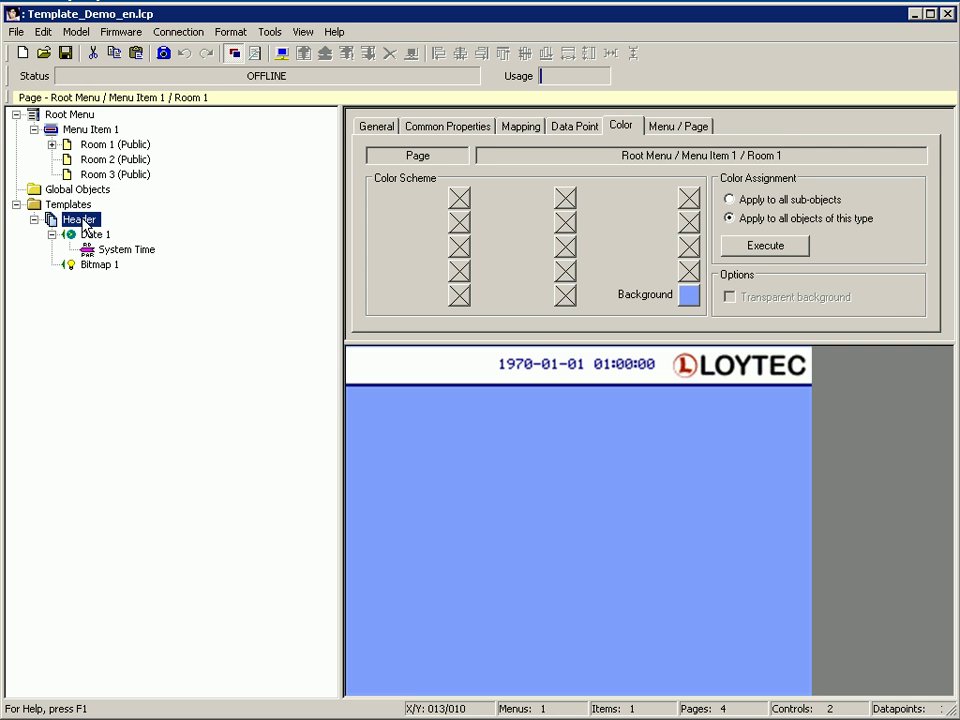
pyautogui.moveTo(84, 224); pyautogui.dragTo(106, 164)
pyautogui.moveTo(84, 226); pyautogui.dragTo(105, 180)
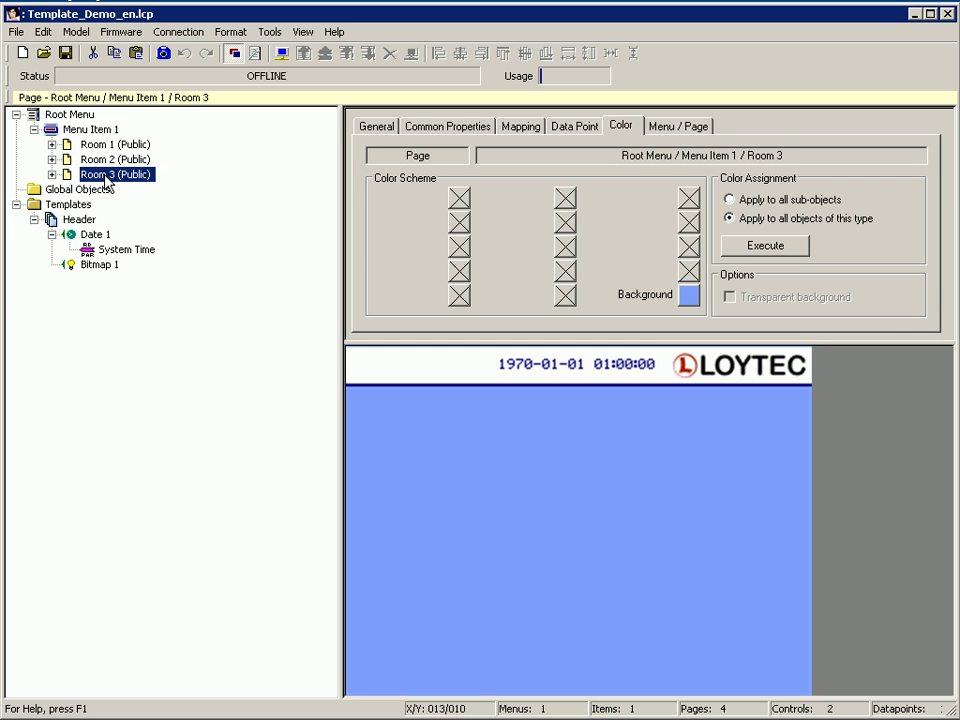
pyautogui.click(52, 175)
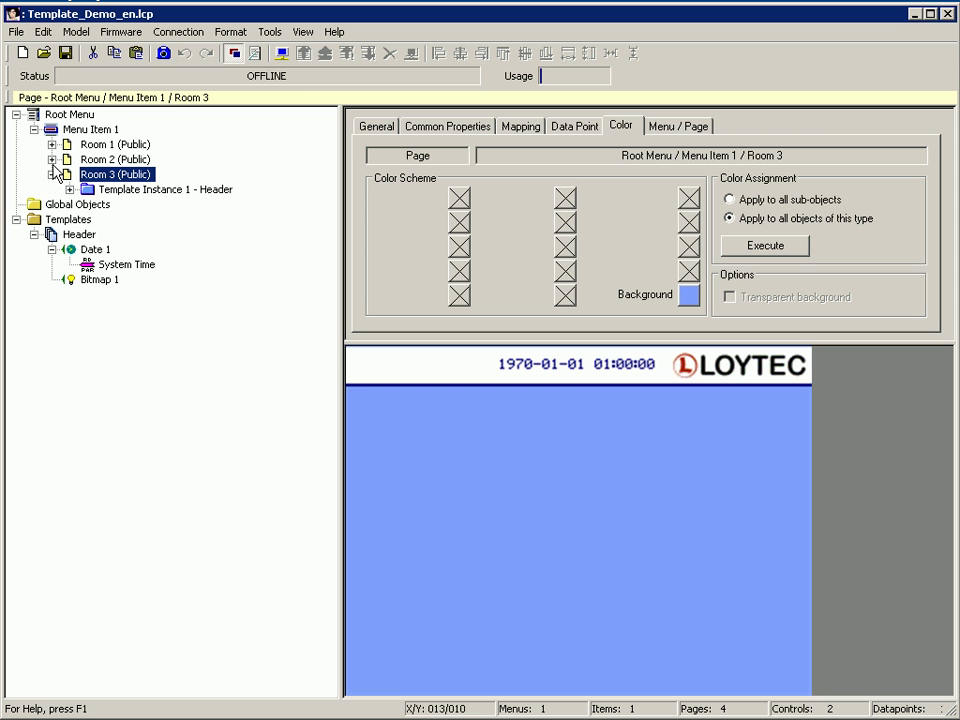
pyautogui.click(52, 160)
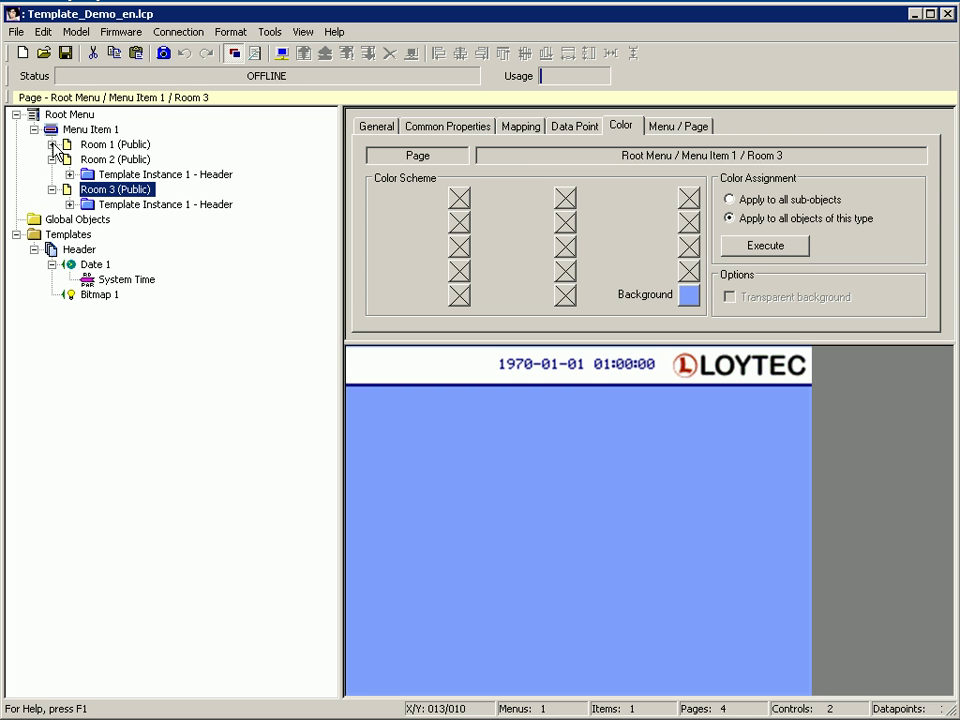
pyautogui.click(52, 145)
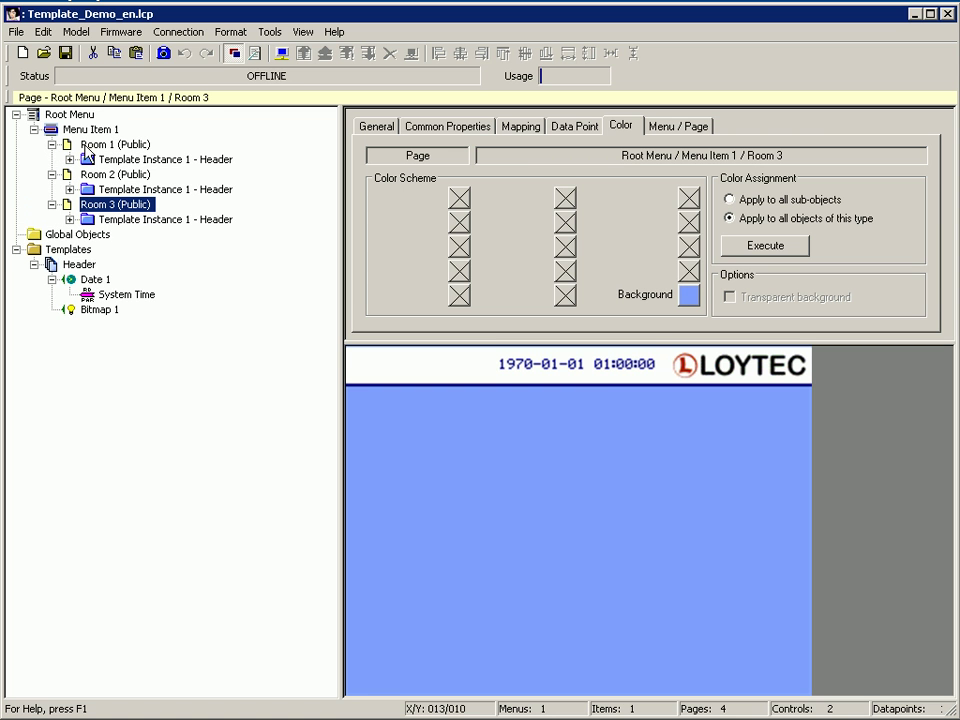
pyautogui.click(112, 146)
# - Add Text 1 to Room 1 with navy text on a transparent background
pyautogui.rightClick(113, 150)
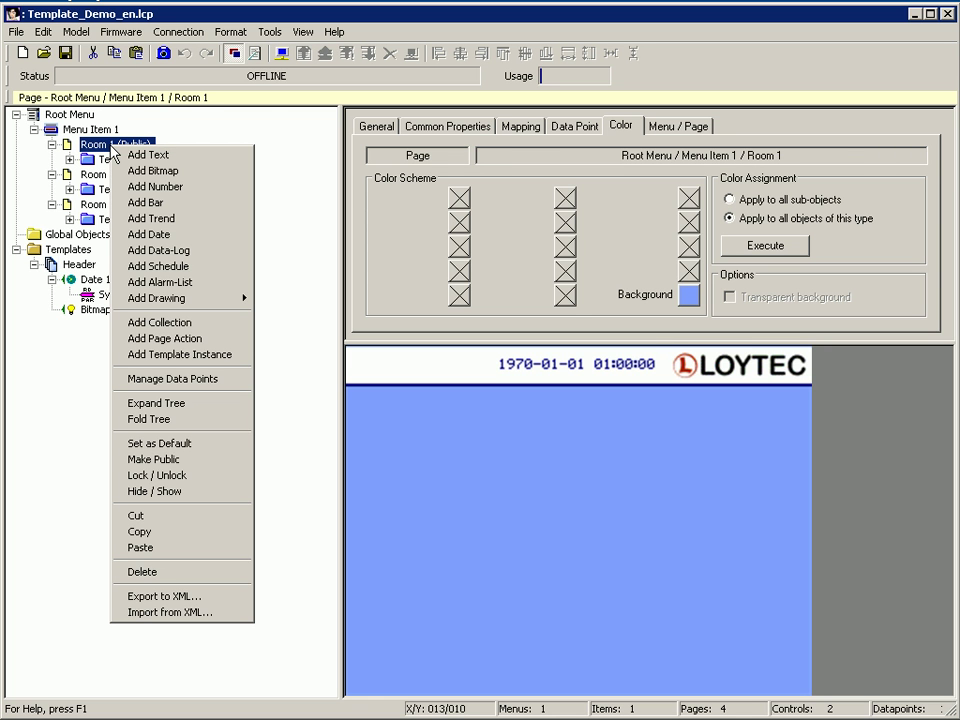
pyautogui.click(140, 154)
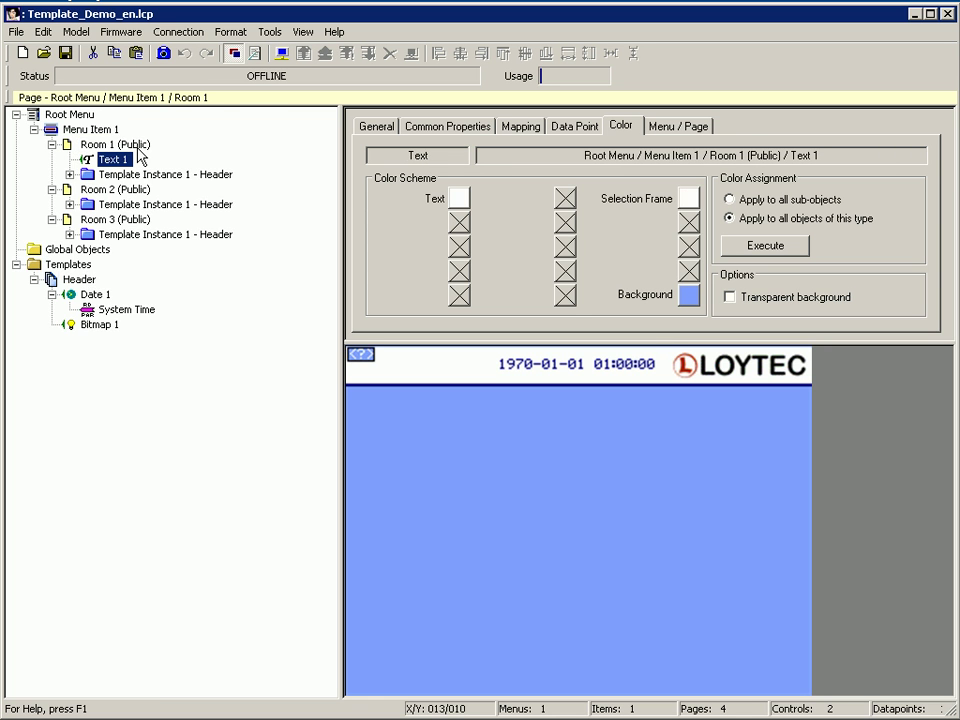
pyautogui.click(460, 197)
pyautogui.click(403, 211)
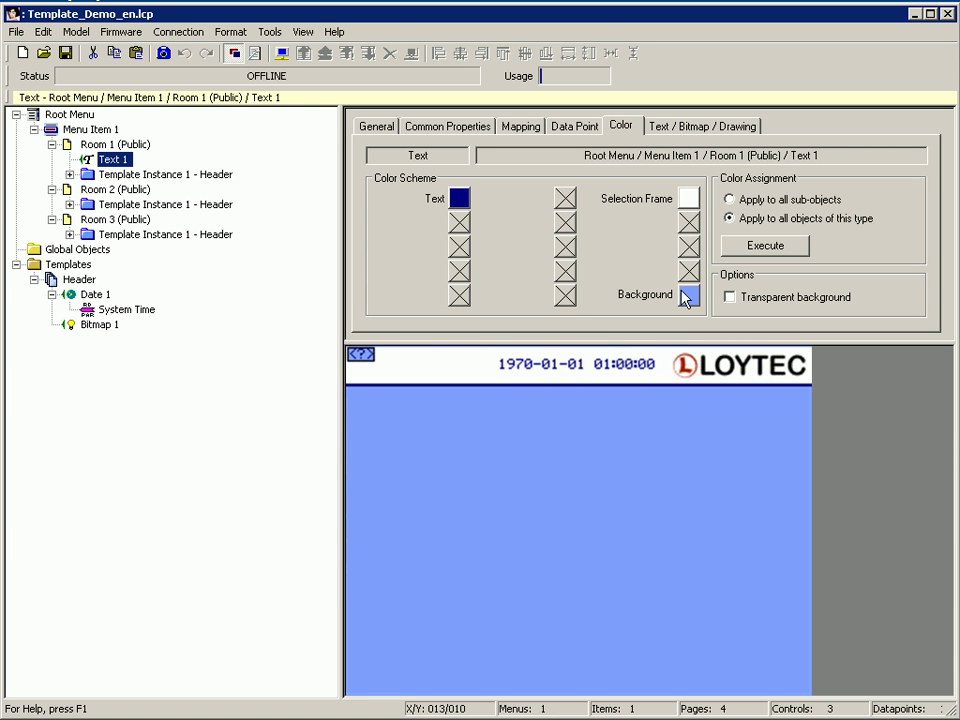
pyautogui.click(729, 297)
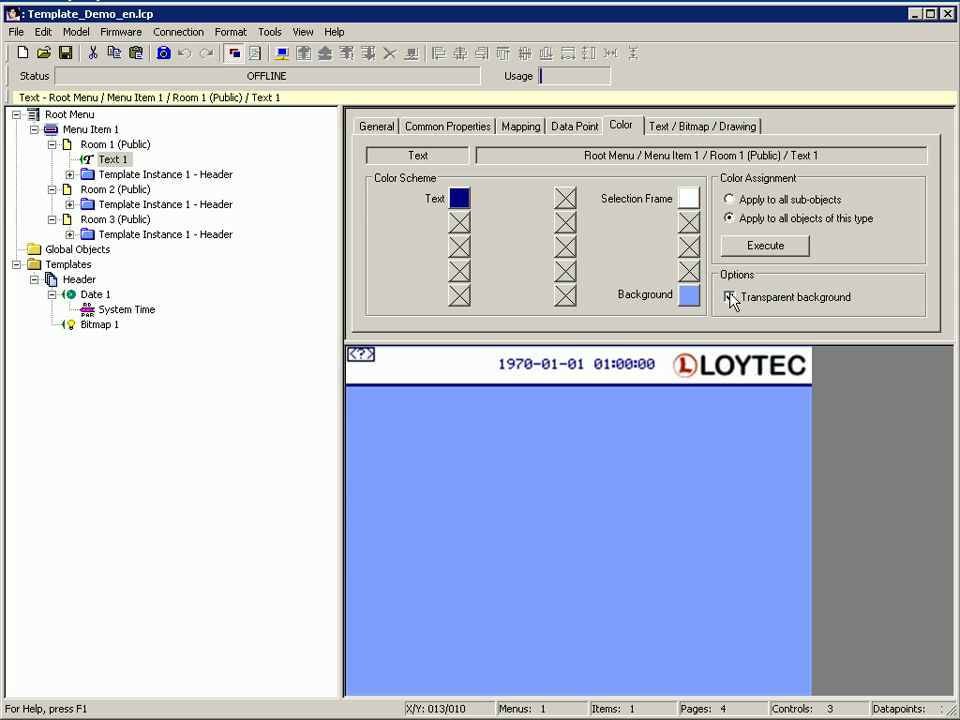
# - Set the label to 'Room 1' in 12x16-ROM-Fixed-R font at Left 11, Top 5
pyautogui.click(446, 128)
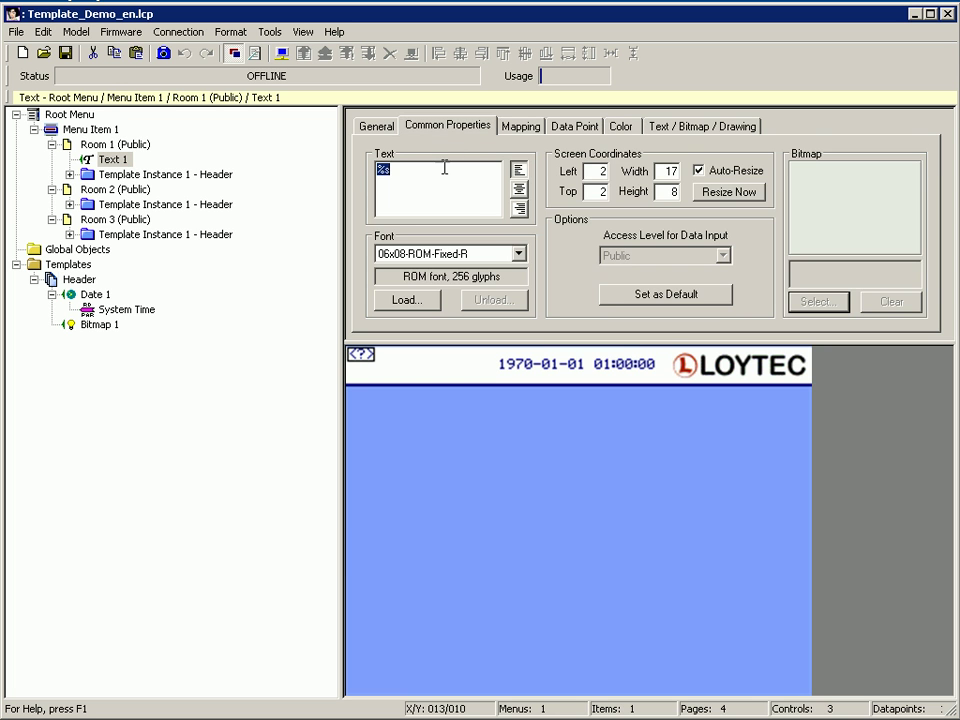
pyautogui.click(518, 253)
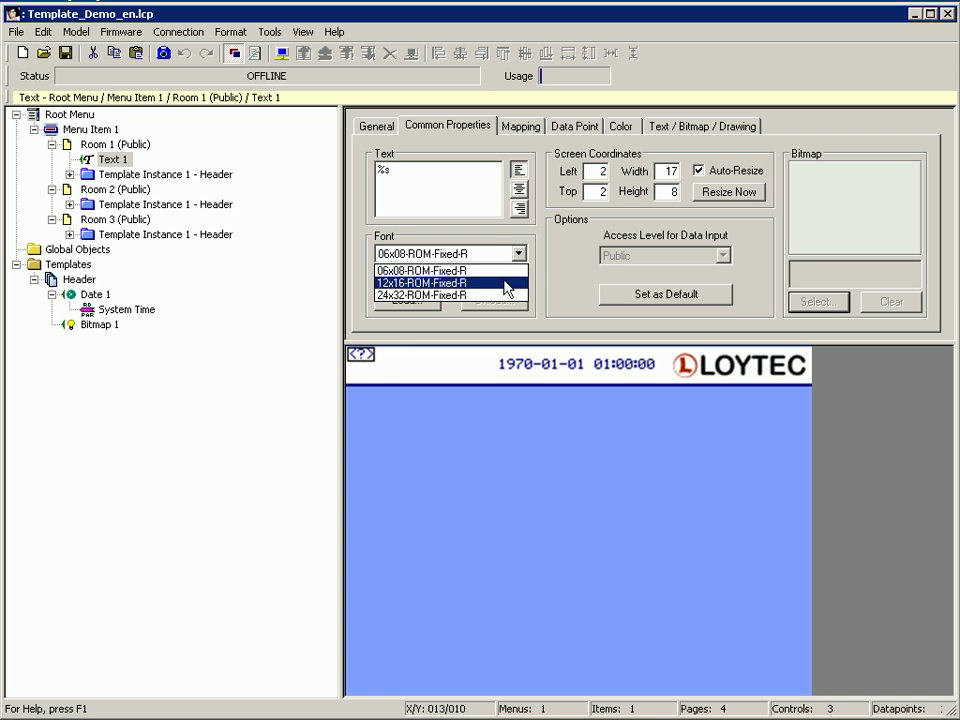
pyautogui.click(508, 282)
pyautogui.write('R')
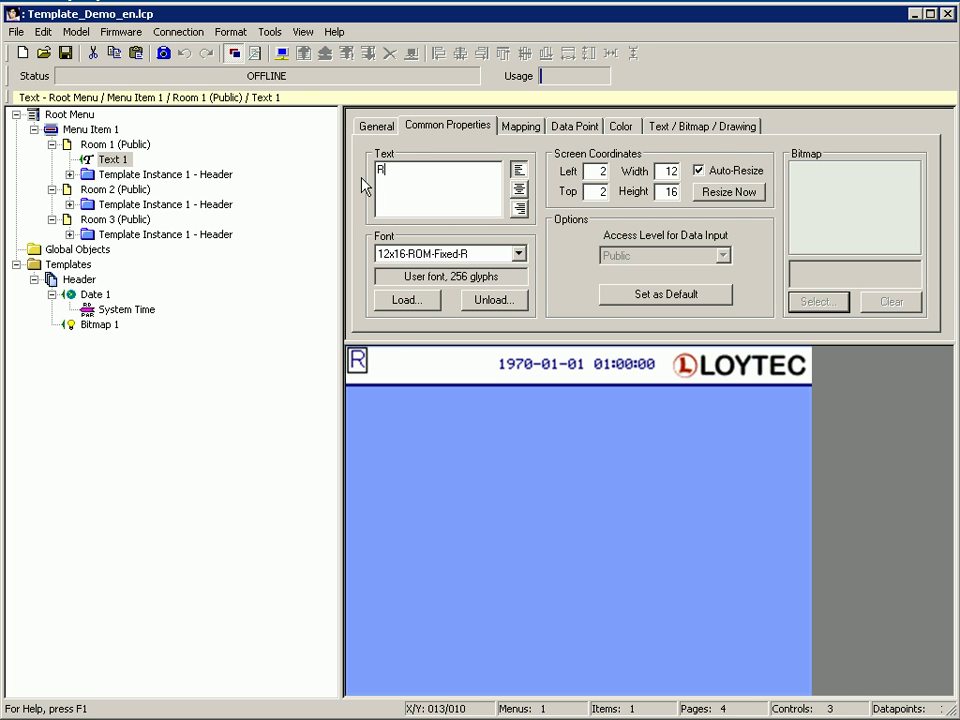
pyautogui.write('oom 1')
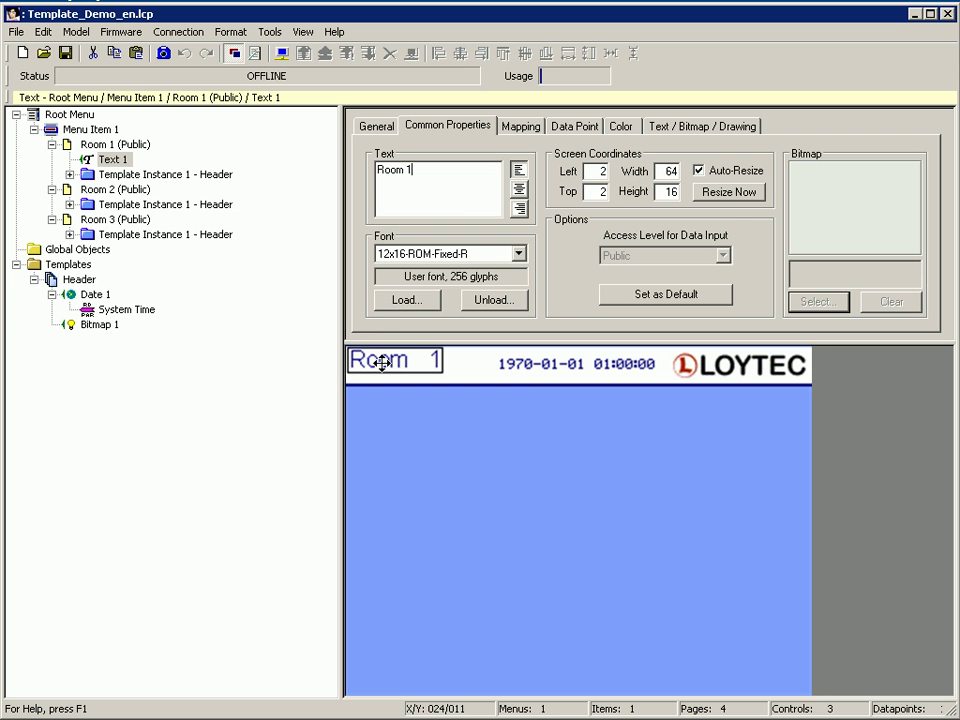
pyautogui.moveTo(383, 354); pyautogui.dragTo(399, 366)
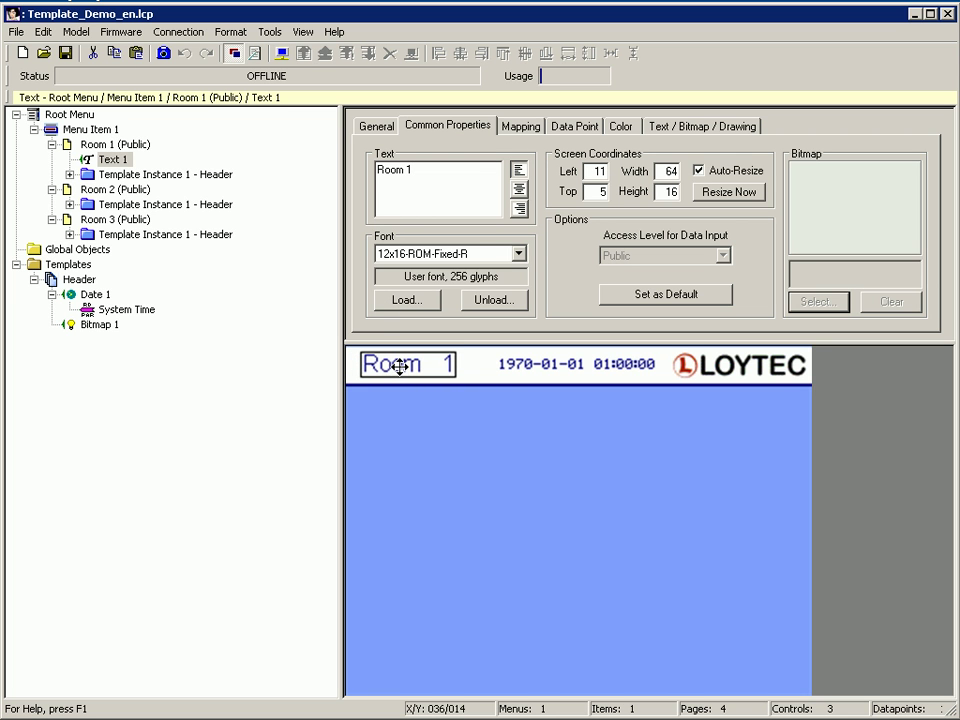
pyautogui.click(109, 161)
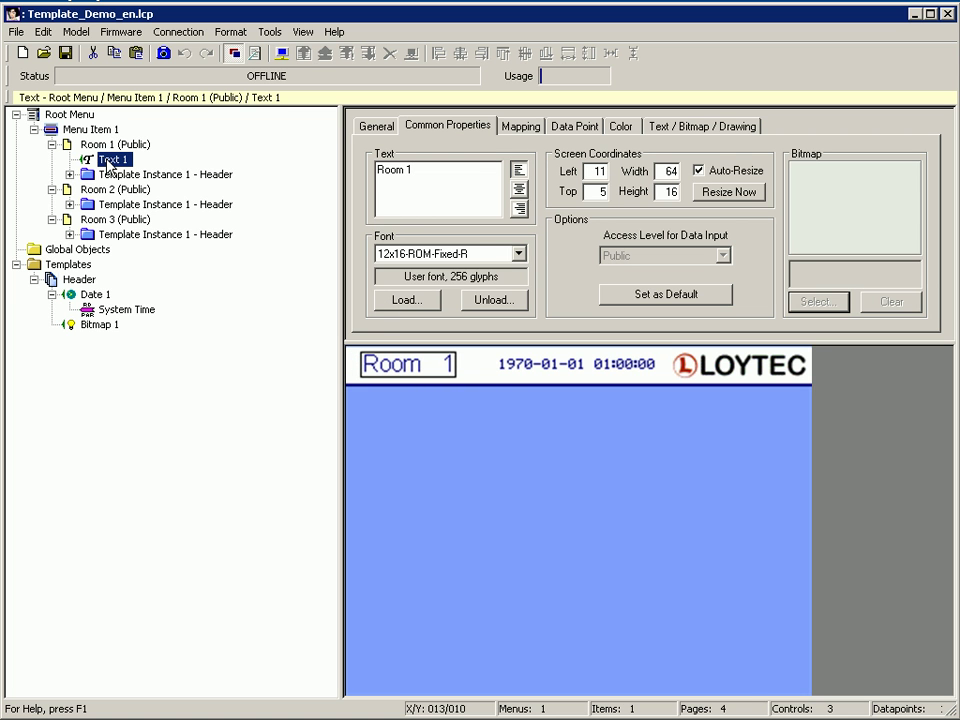
# - Copy the Room 1 label (Text 1) and paste it onto the Room 2 page
pyautogui.rightClick(109, 163)
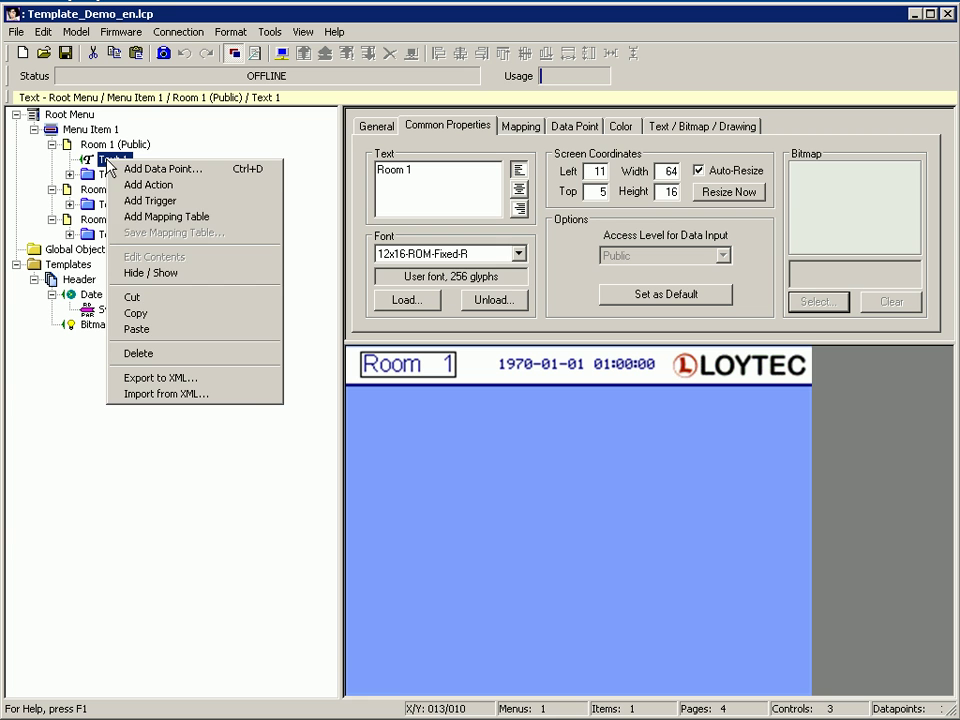
pyautogui.click(143, 314)
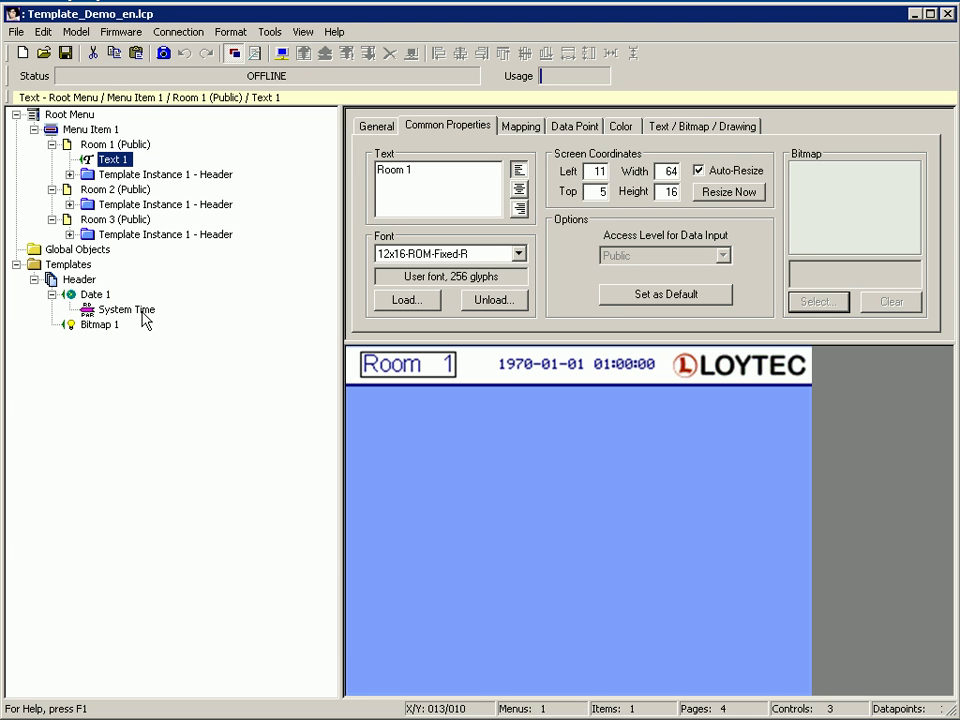
pyautogui.click(111, 190)
pyautogui.rightClick(111, 190)
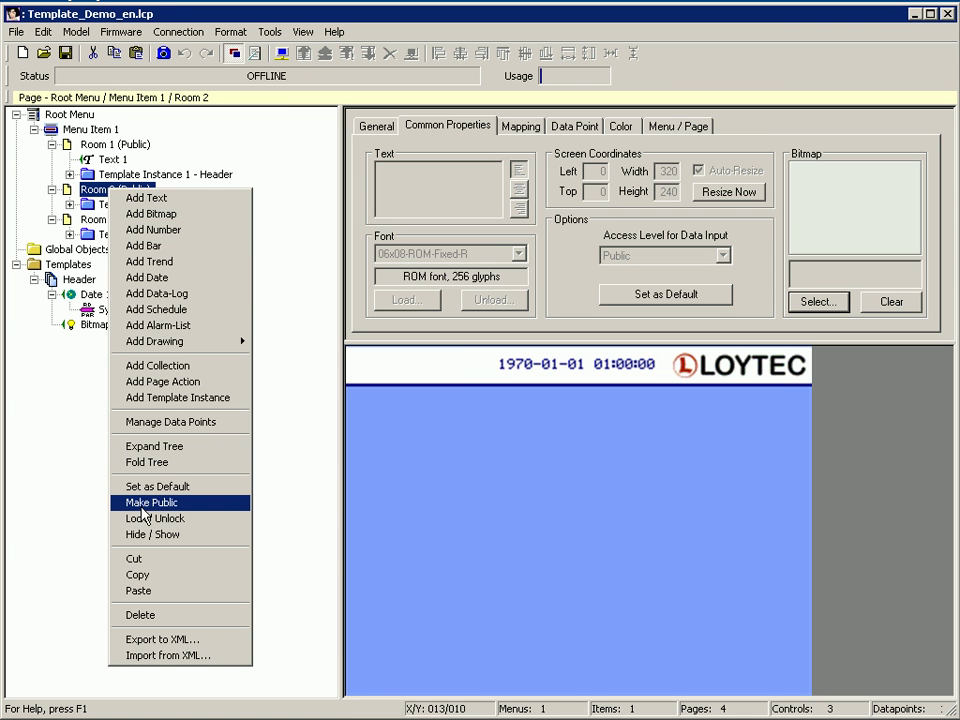
pyautogui.click(140, 590)
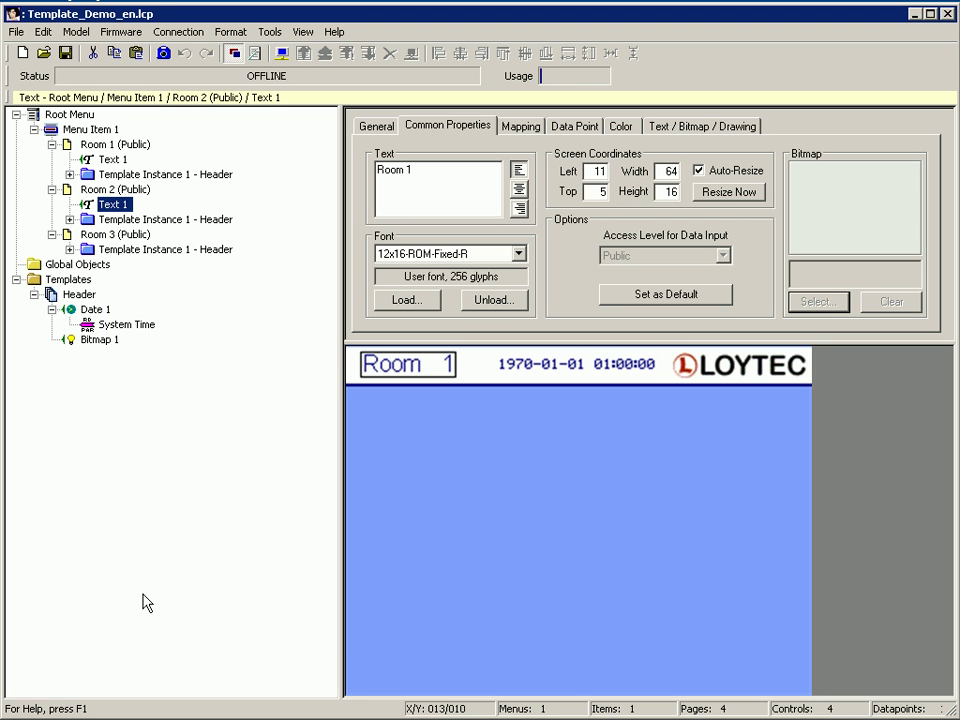
pyautogui.click(86, 237)
pyautogui.rightClick(87, 238)
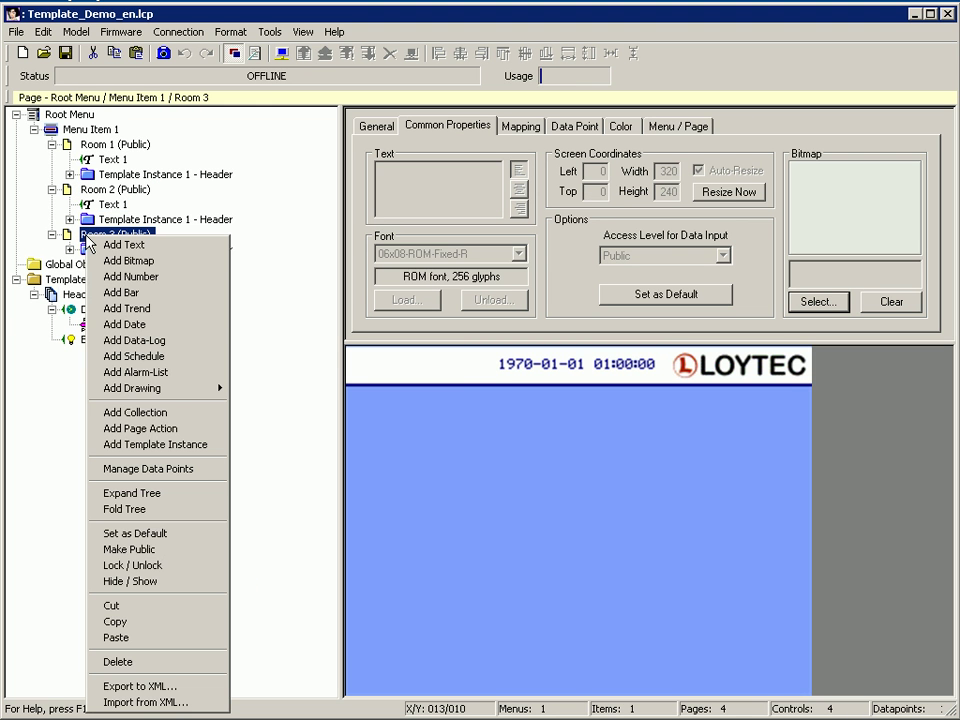
# - Paste the label onto Room 3, change its text to 'Room 3', and begin editing Room 2's label
pyautogui.click(165, 638)
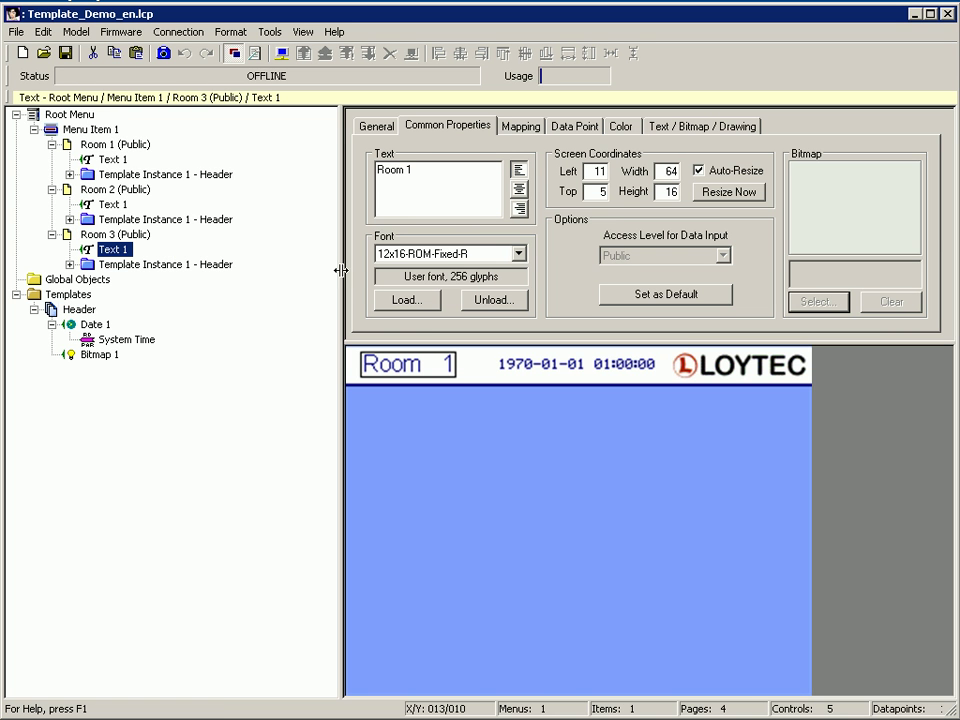
pyautogui.click(410, 172)
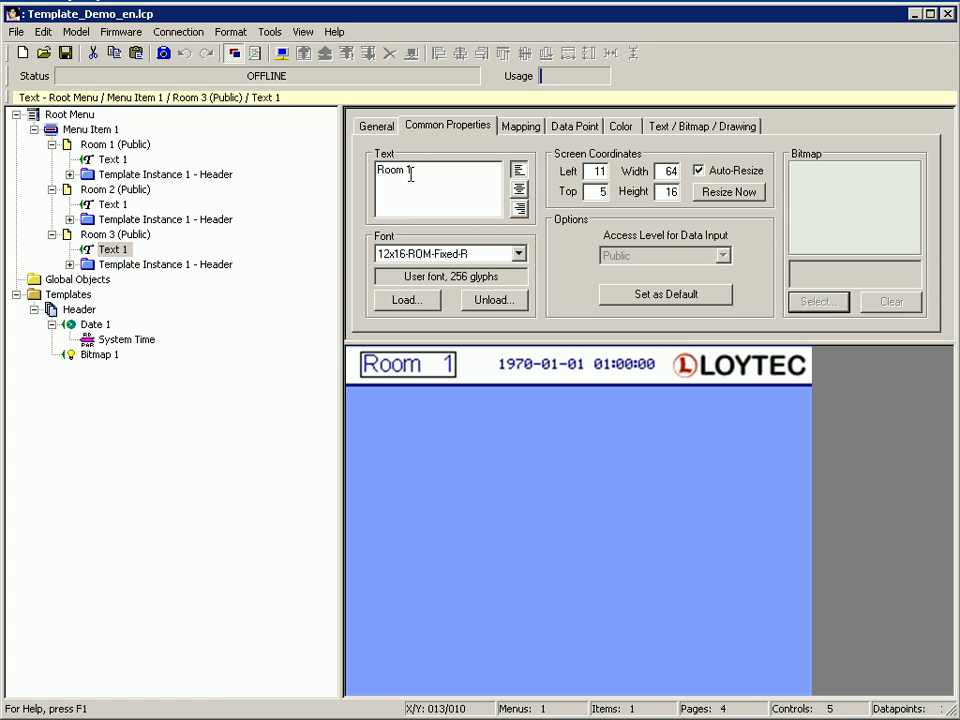
pyautogui.press('BackSpace')
pyautogui.write('3')
pyautogui.click(123, 206)
pyautogui.click(412, 171)
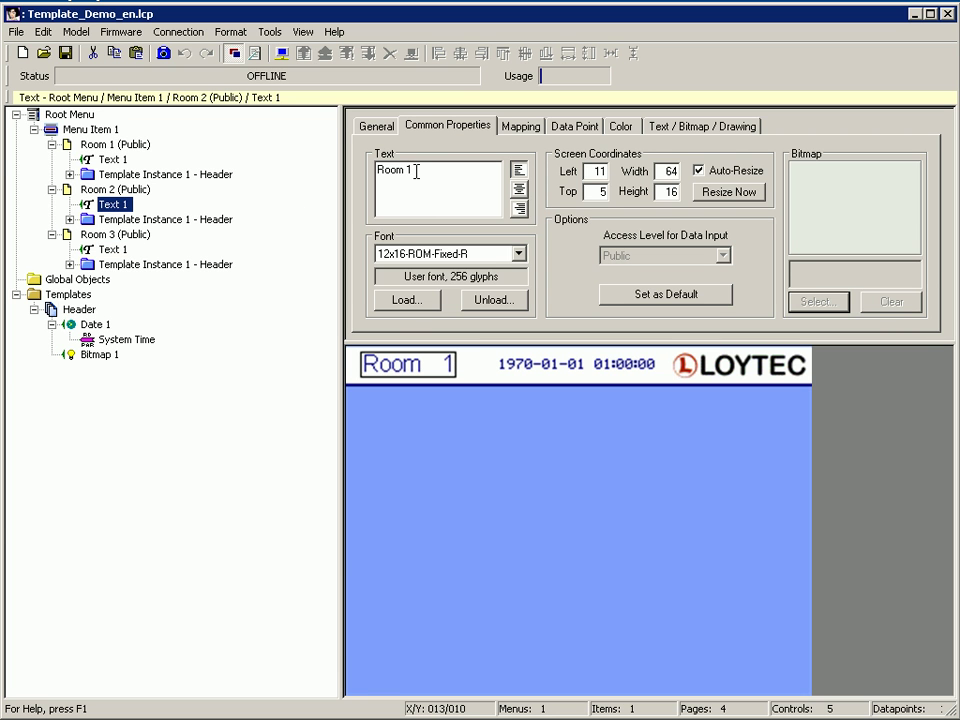